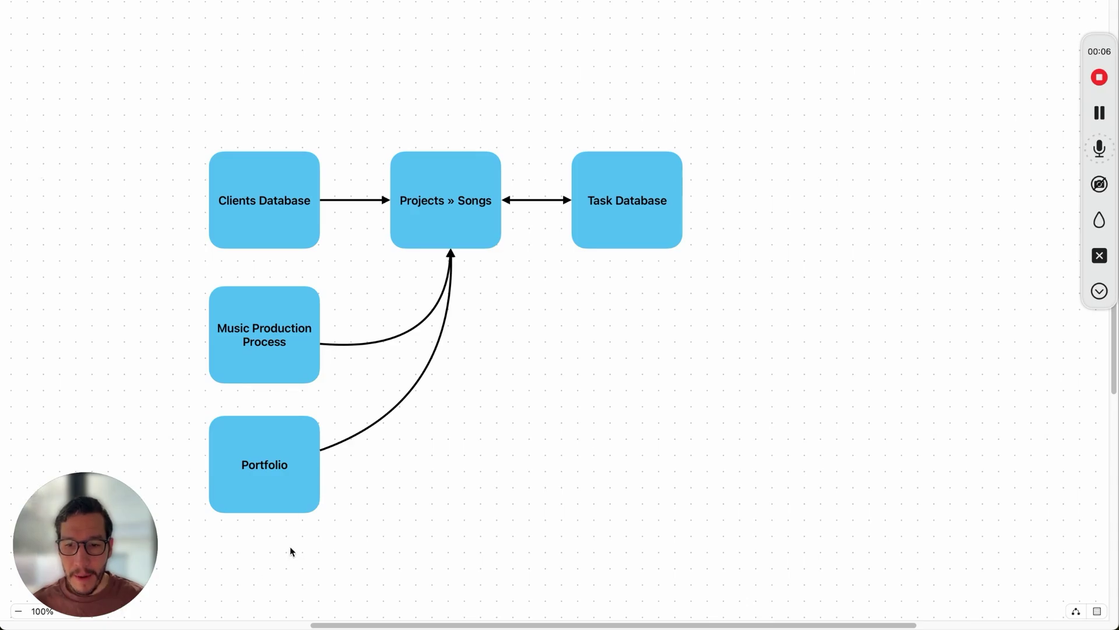
- Select in turn the Clients Database, Projects » Songs, Task Database, Music Production Process and Portfolio boxes
{"action": "left_click", "coordinate": [301, 202]}
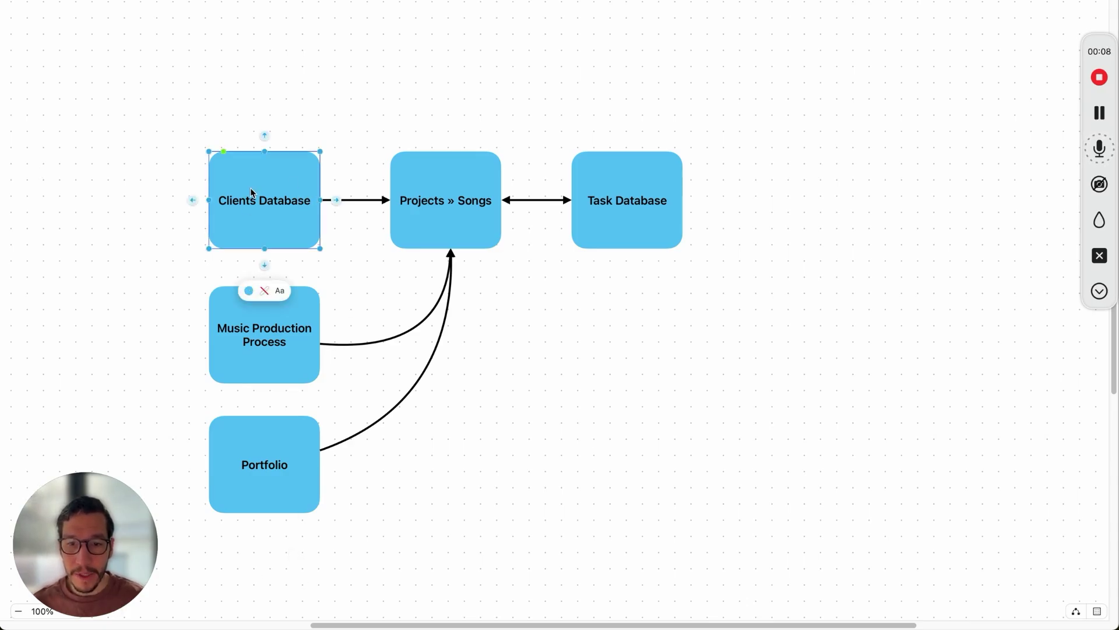
{"action": "left_click", "coordinate": [432, 208]}
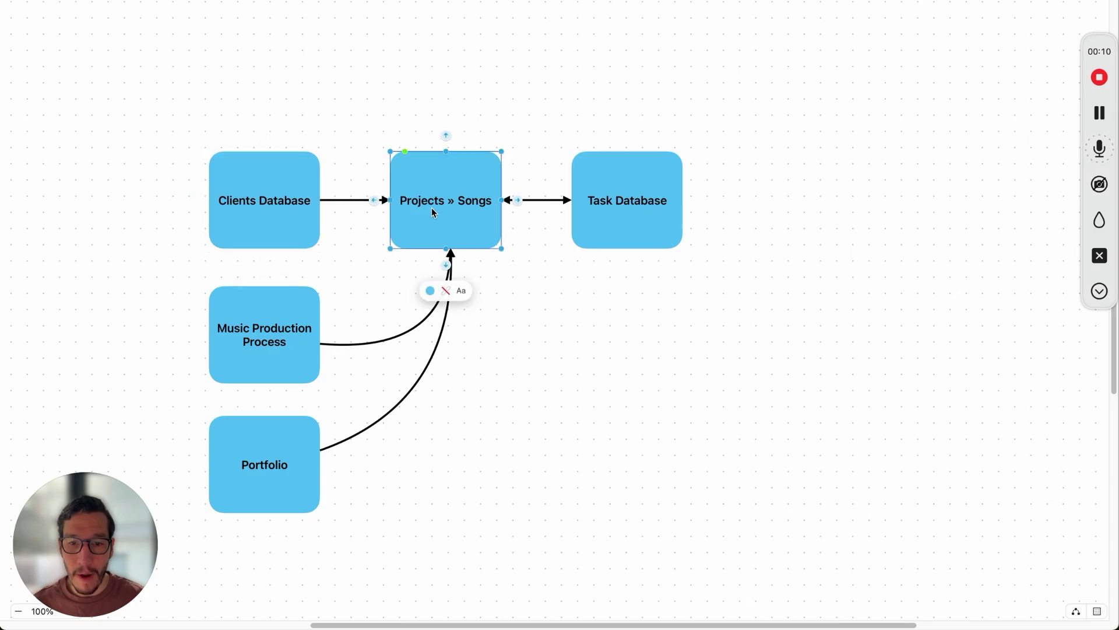
{"action": "left_click", "coordinate": [580, 204]}
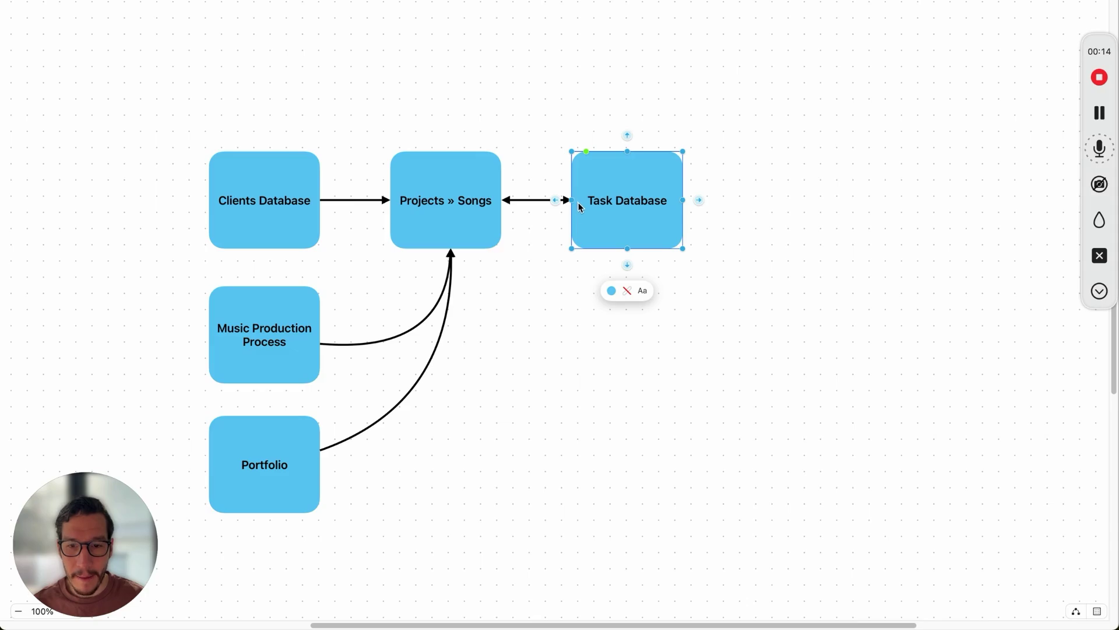
{"action": "left_click", "coordinate": [421, 349]}
{"action": "left_click", "coordinate": [283, 341]}
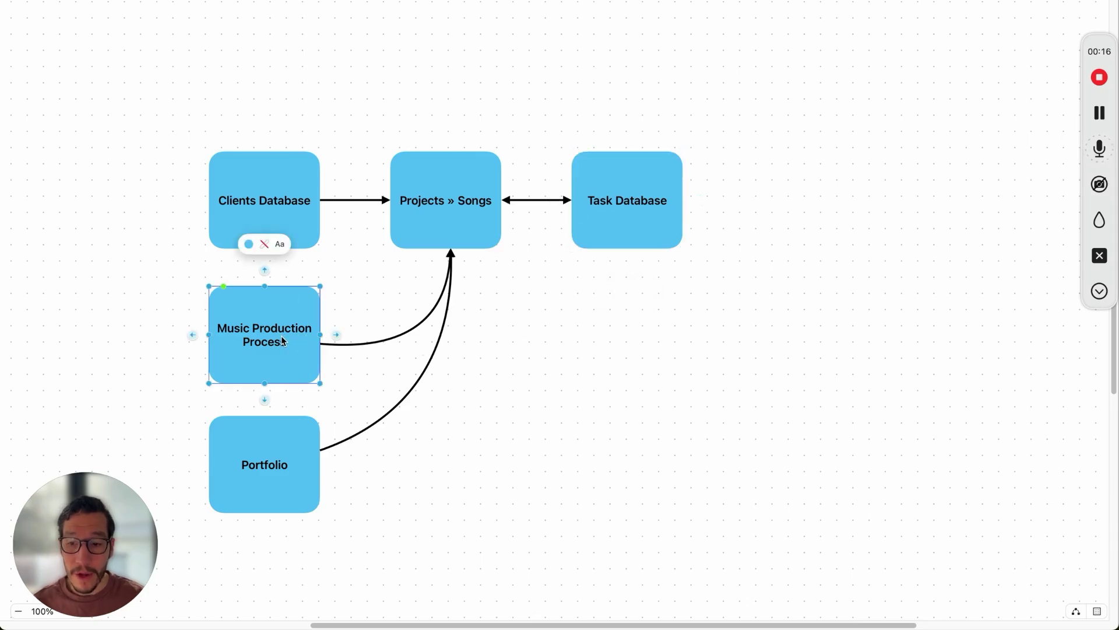
{"action": "left_click", "coordinate": [310, 468]}
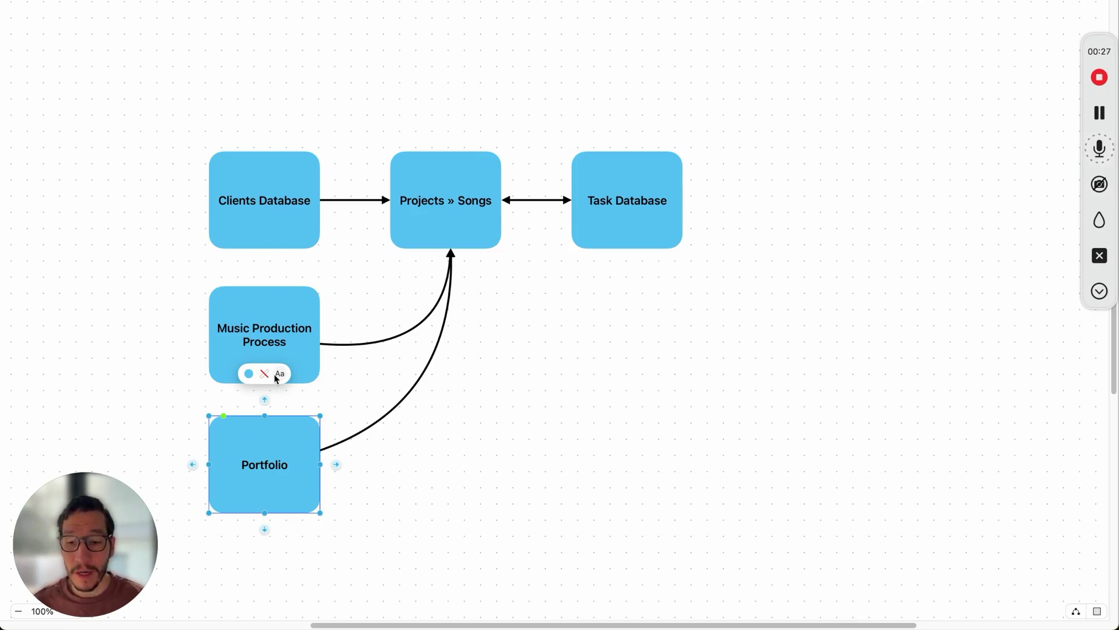
- Fill the Projects » Songs box with pink
{"action": "left_click", "coordinate": [453, 174]}
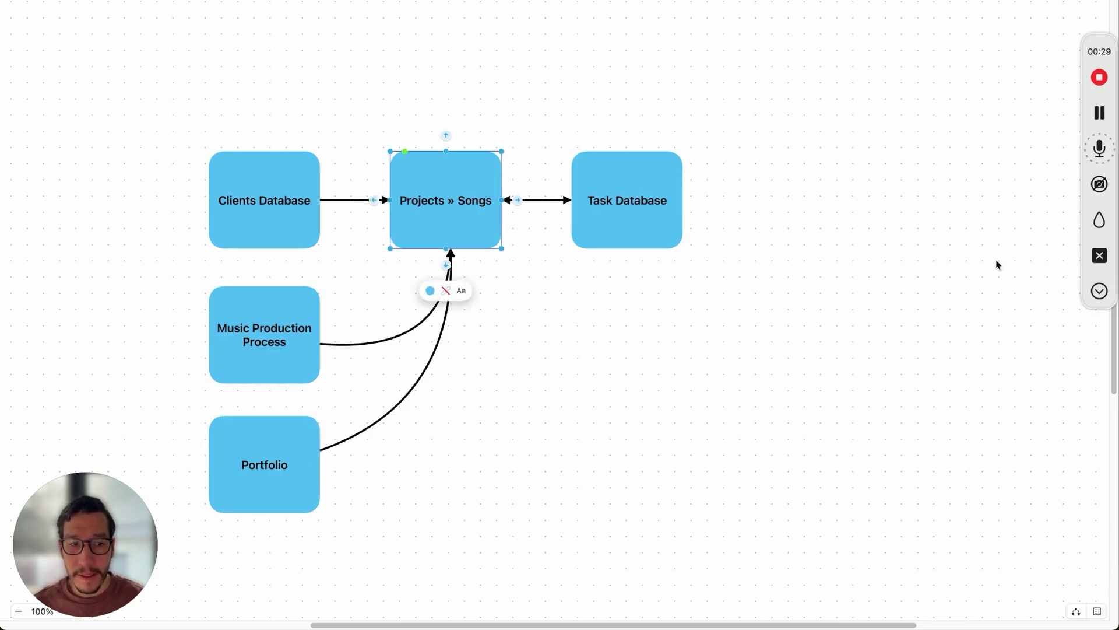
{"action": "left_click", "coordinate": [431, 291]}
{"action": "left_click", "coordinate": [462, 323]}
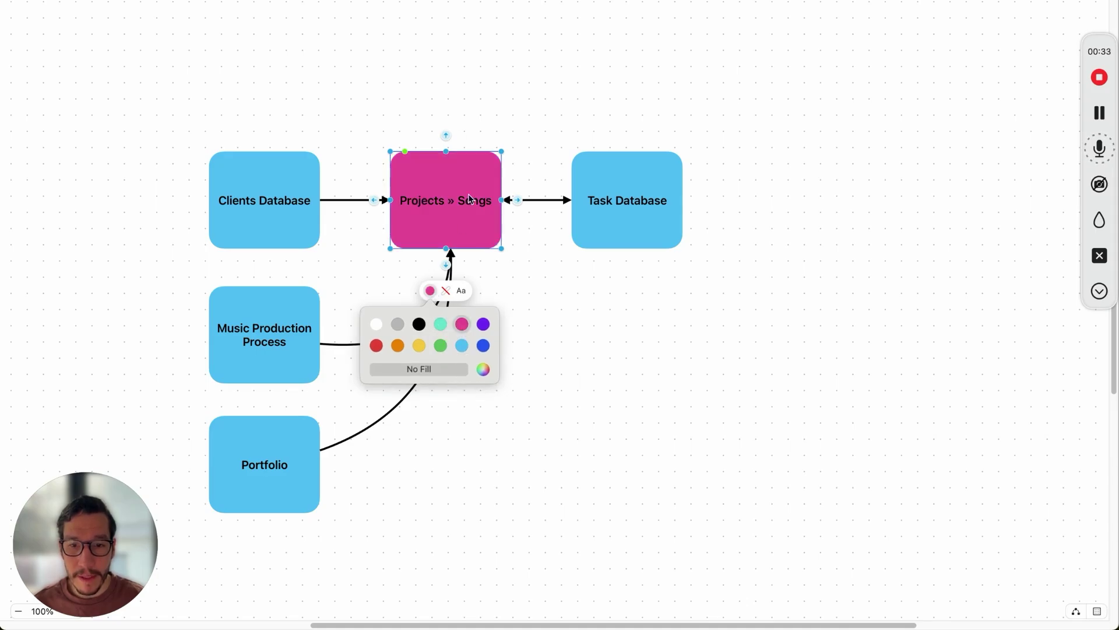
{"action": "left_click", "coordinate": [486, 145]}
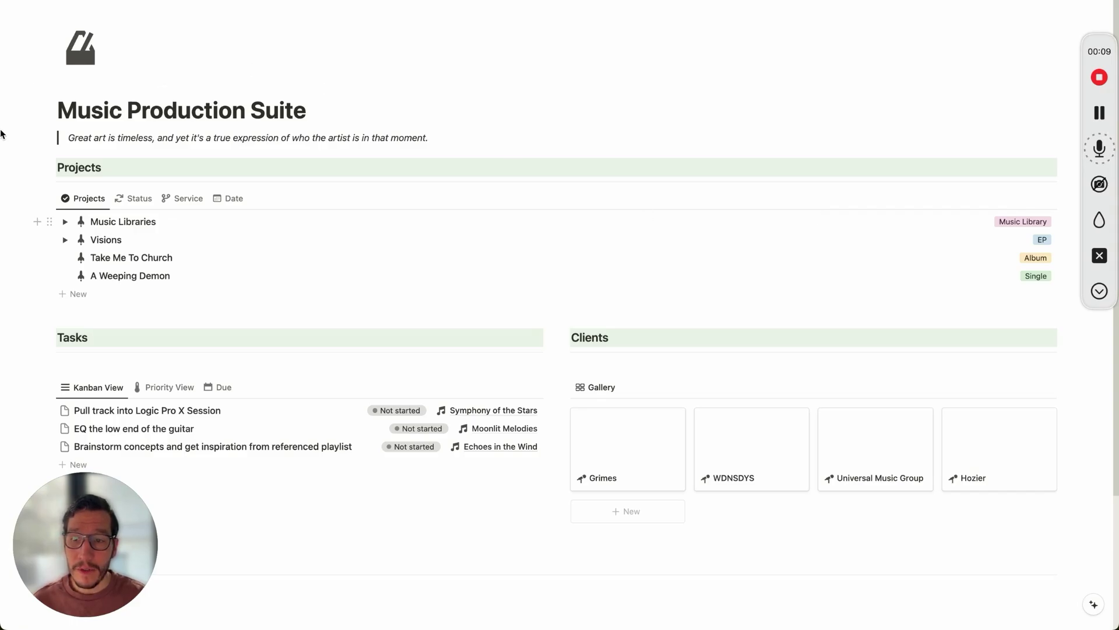
- Show Notion's floating sidebar over the Music Production Suite page with its projects, tasks and clients
{"action": "mouse_move", "coordinate": [1, 134]}
{"action": "left_click", "coordinate": [35, 39]}
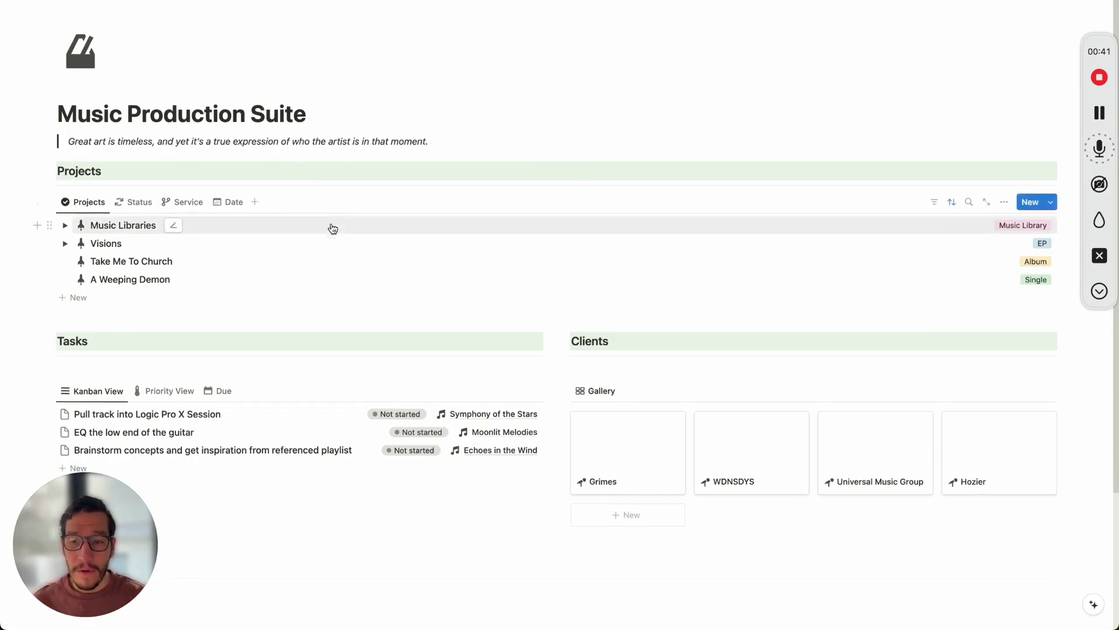
{"action": "scroll", "coordinate": [330, 227], "scroll_direction": "down", "scroll_amount": 2}
{"action": "mouse_move", "coordinate": [21, 96]}
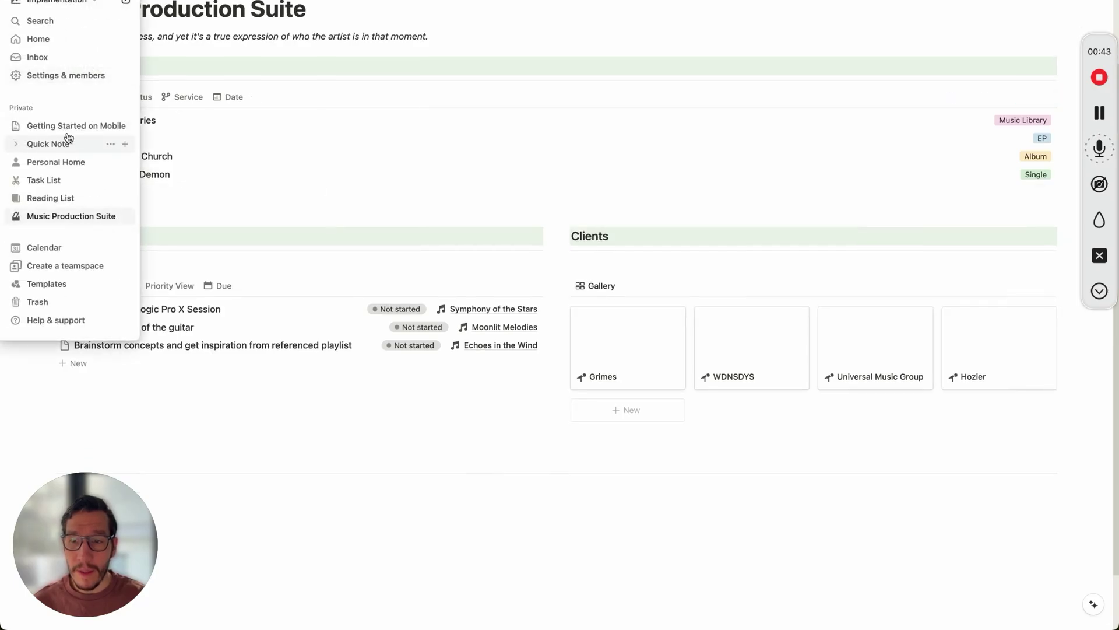
- Switch to the workspace Home page and scroll through its sections
{"action": "left_click", "coordinate": [38, 42]}
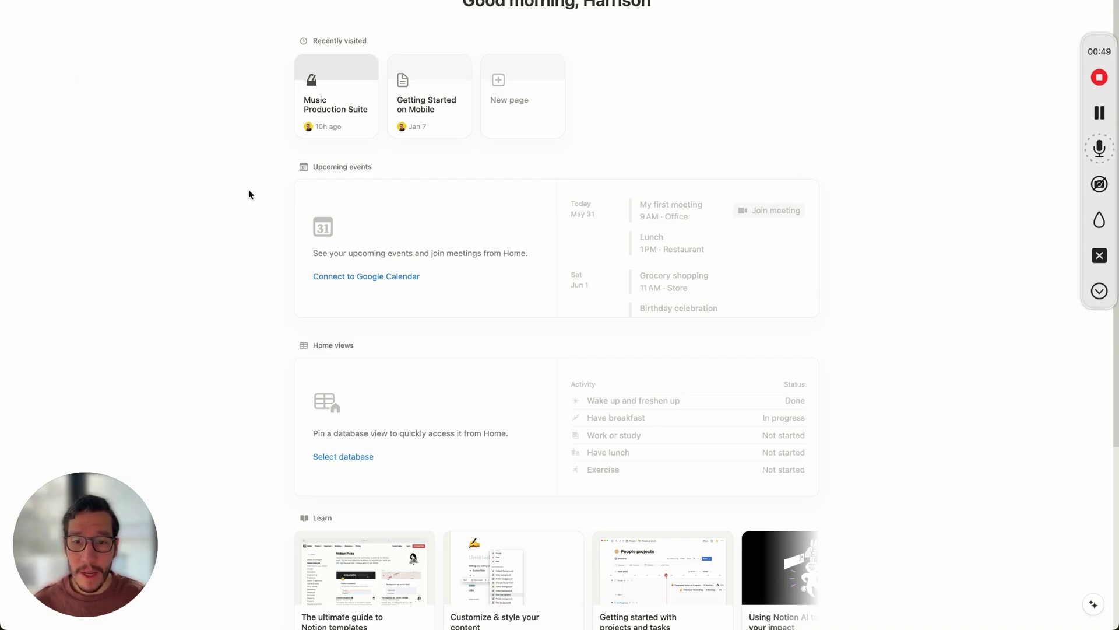
{"action": "scroll", "coordinate": [641, 291], "scroll_direction": "down", "scroll_amount": 5}
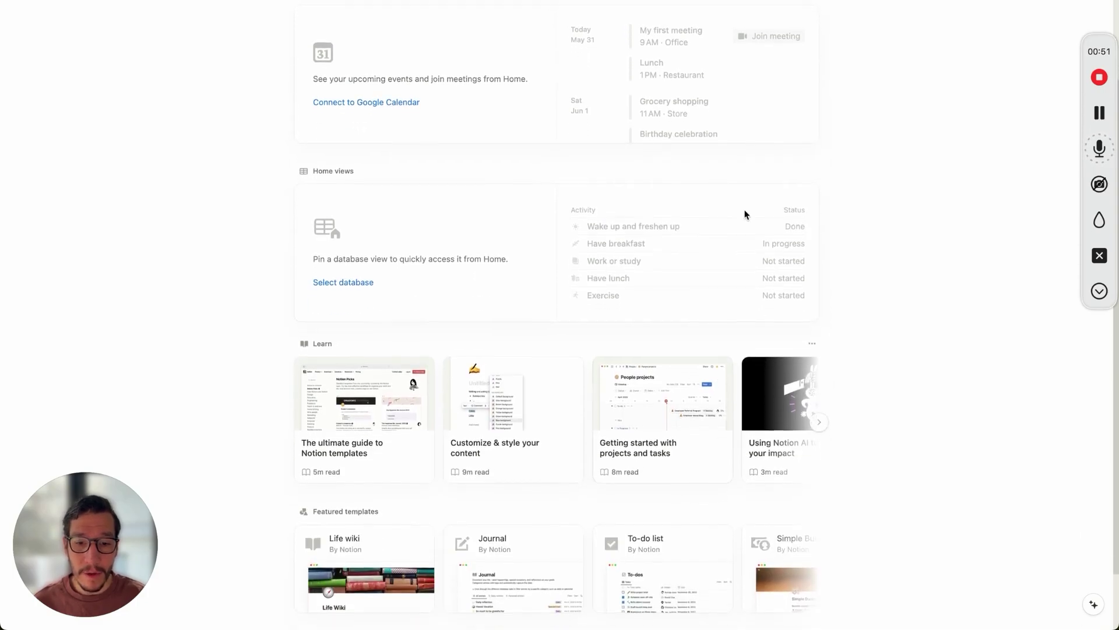
{"action": "scroll", "coordinate": [405, 251], "scroll_direction": "up", "scroll_amount": 5}
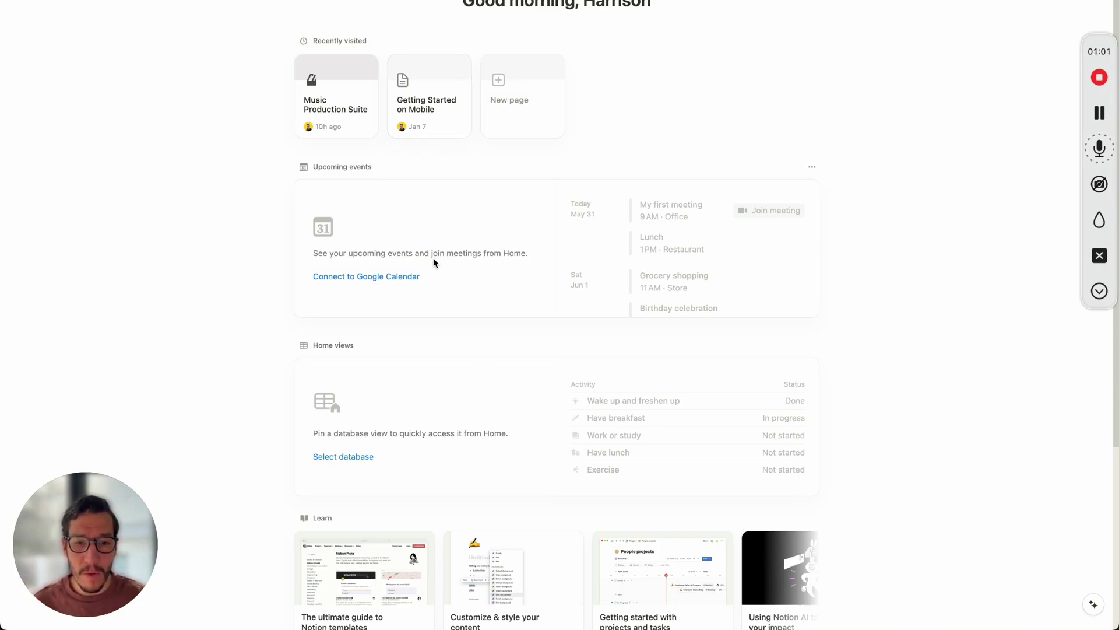
- Connect Google Calendar to Home's Upcoming events and allow Notion Calendar access
{"action": "left_click", "coordinate": [395, 279]}
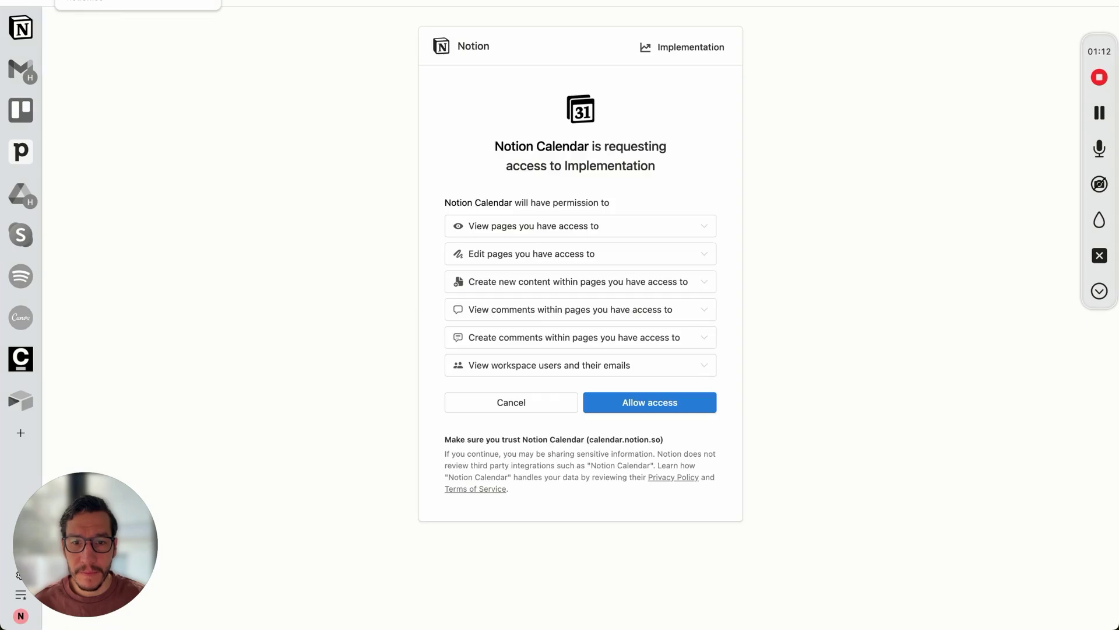
{"action": "left_click", "coordinate": [663, 404]}
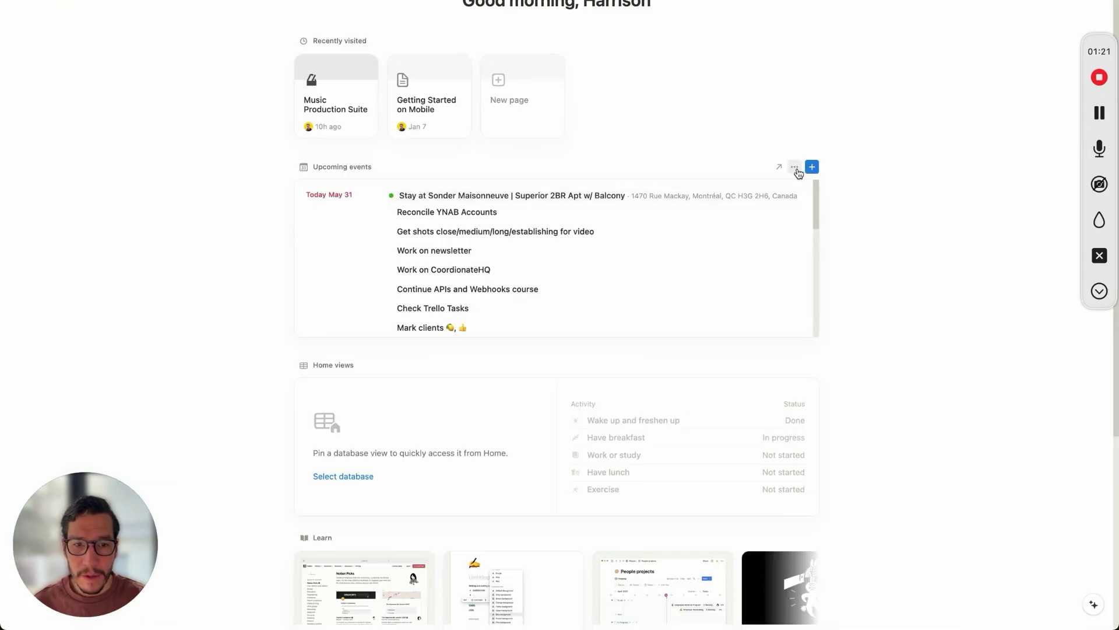
- Turn off Mirror calendar app in the Upcoming events calendar settings
{"action": "left_click", "coordinate": [795, 167]}
{"action": "left_click", "coordinate": [768, 186]}
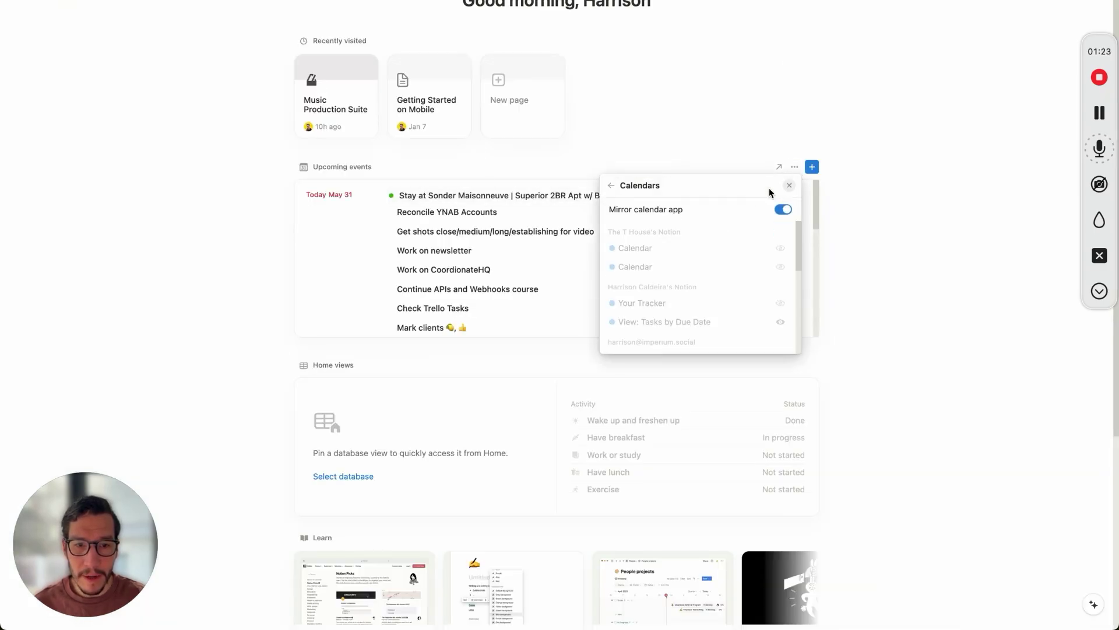
{"action": "left_click", "coordinate": [782, 210]}
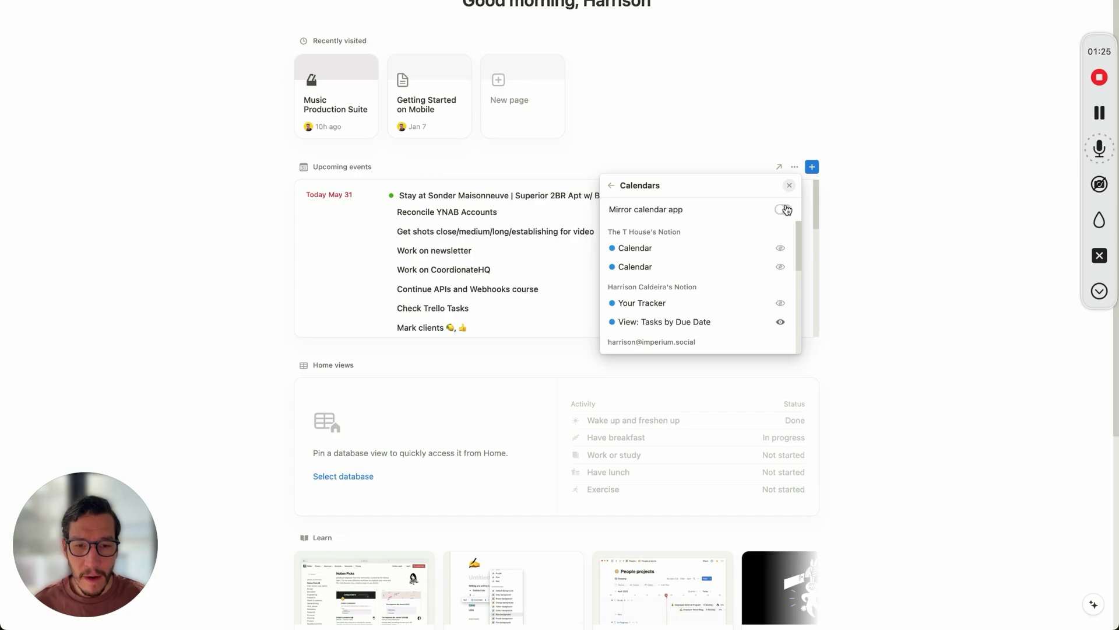
{"action": "scroll", "coordinate": [750, 302], "scroll_direction": "down", "scroll_amount": 5}
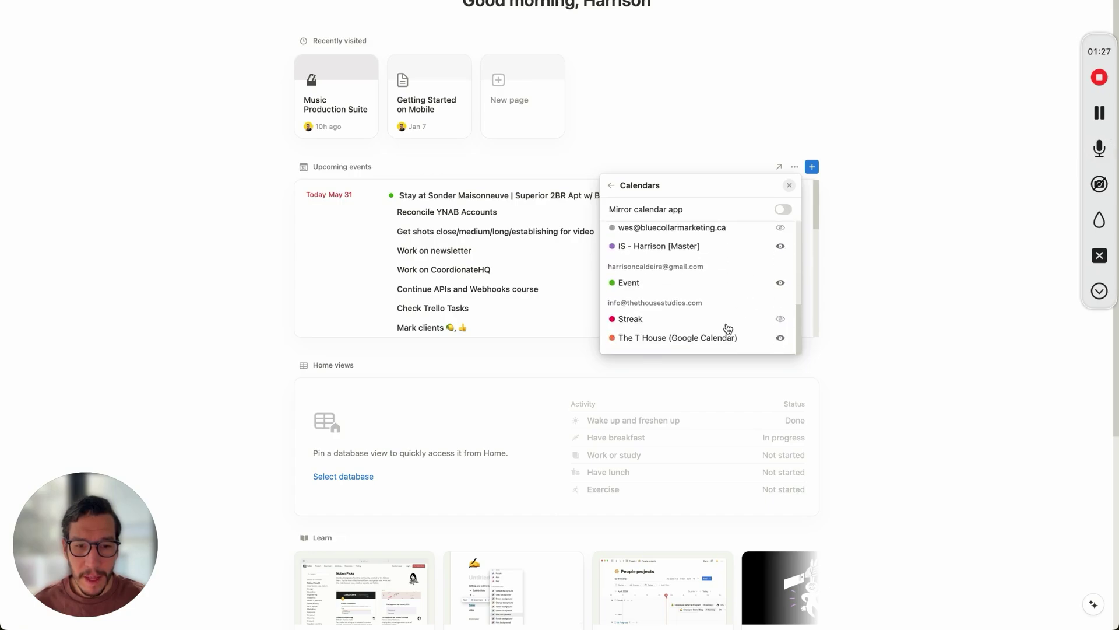
- Hide the Event and View: Tasks by Due Date calendars, leaving only the Studio Sessions
{"action": "left_click", "coordinate": [694, 342]}
{"action": "left_click", "coordinate": [779, 340]}
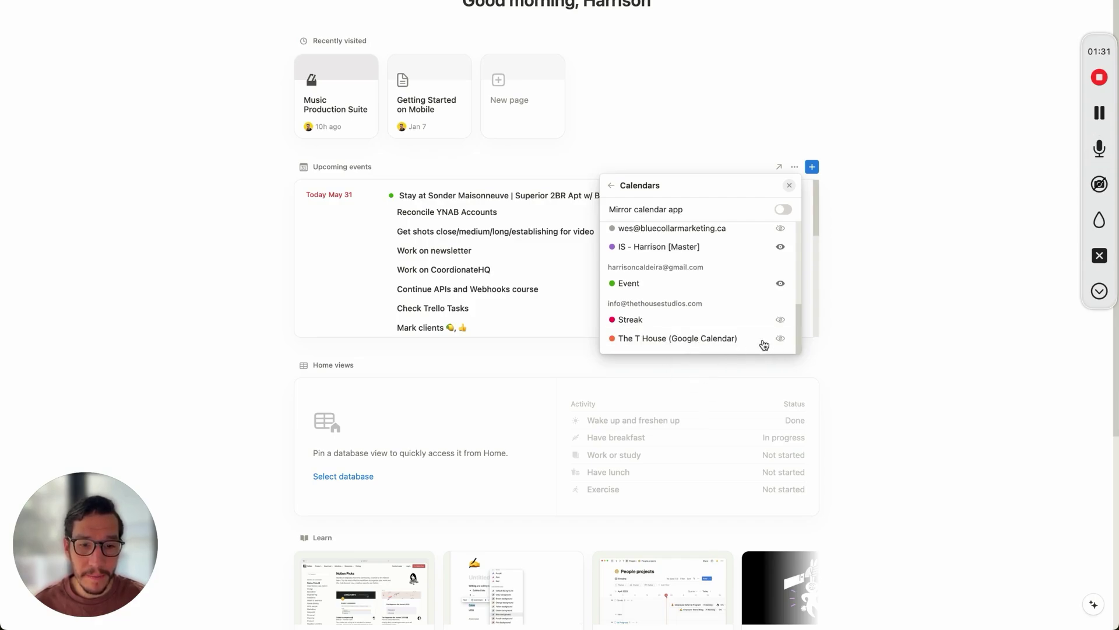
{"action": "left_click", "coordinate": [780, 285]}
{"action": "scroll", "coordinate": [775, 256], "scroll_direction": "up", "scroll_amount": 5}
{"action": "left_click", "coordinate": [771, 289]}
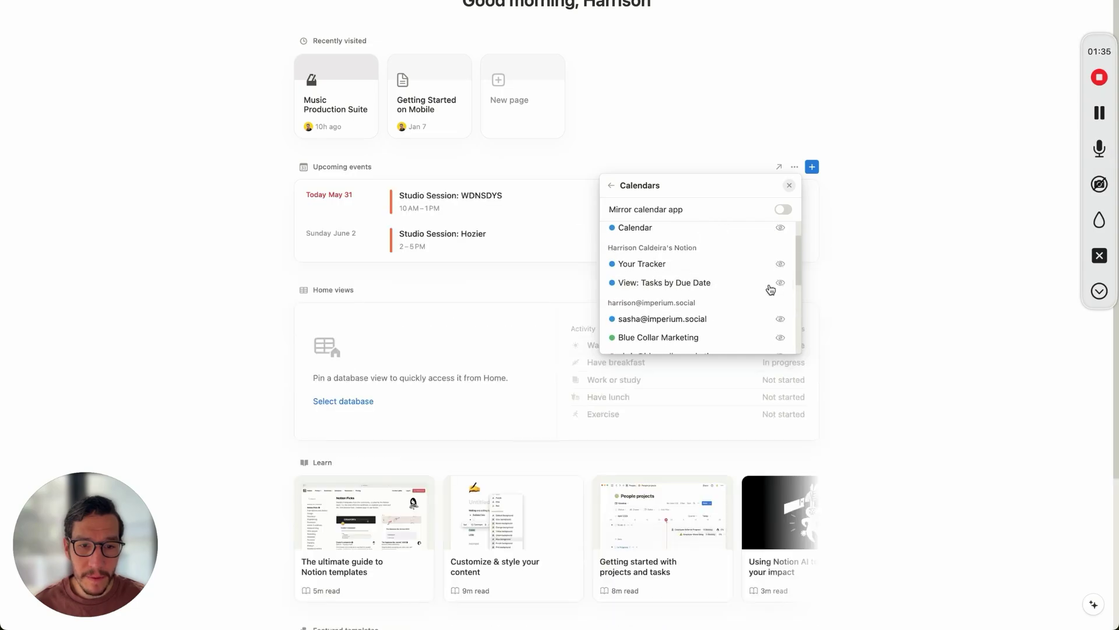
{"action": "left_click", "coordinate": [859, 232]}
{"action": "left_click", "coordinate": [794, 167]}
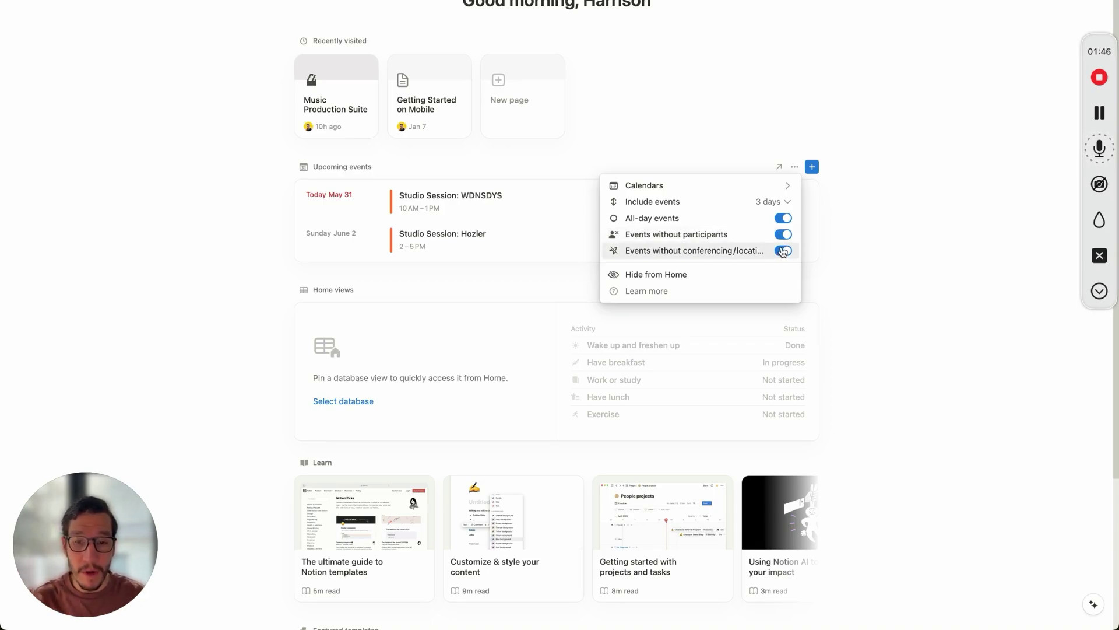
{"action": "left_click", "coordinate": [892, 235]}
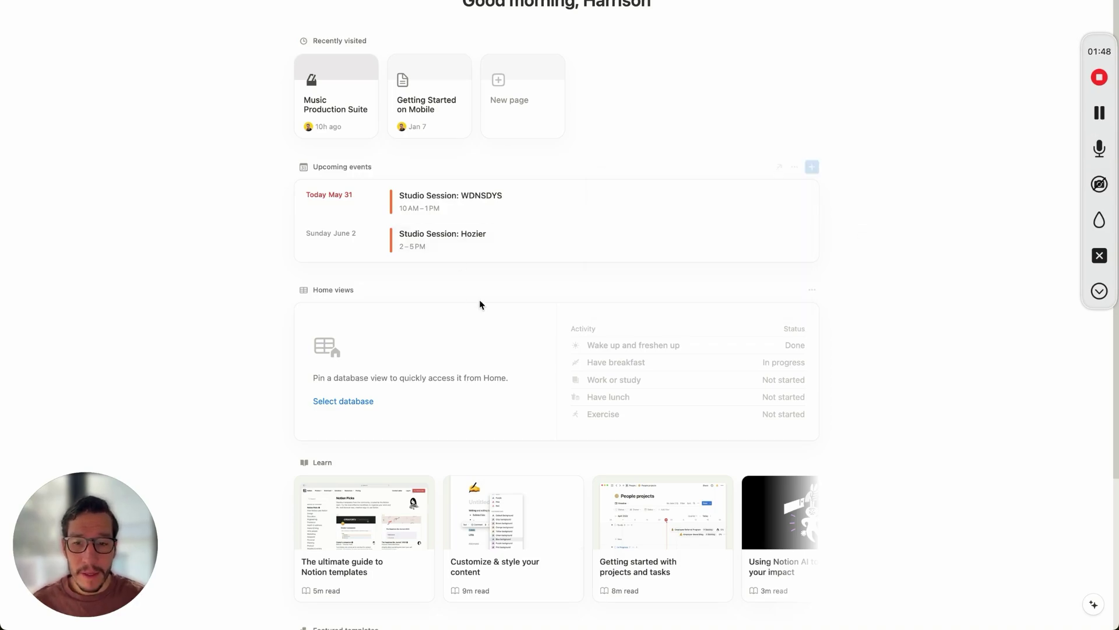
- Pin the Clients database to Home views as a Gallery layout
{"action": "scroll", "coordinate": [443, 296], "scroll_direction": "down", "scroll_amount": 2}
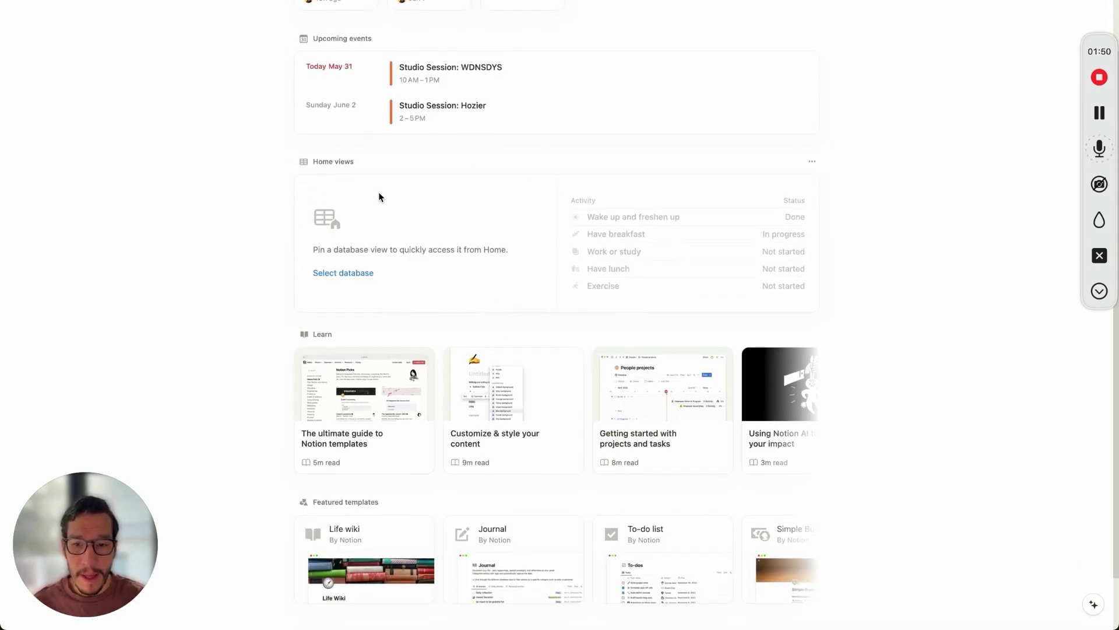
{"action": "left_click", "coordinate": [343, 272]}
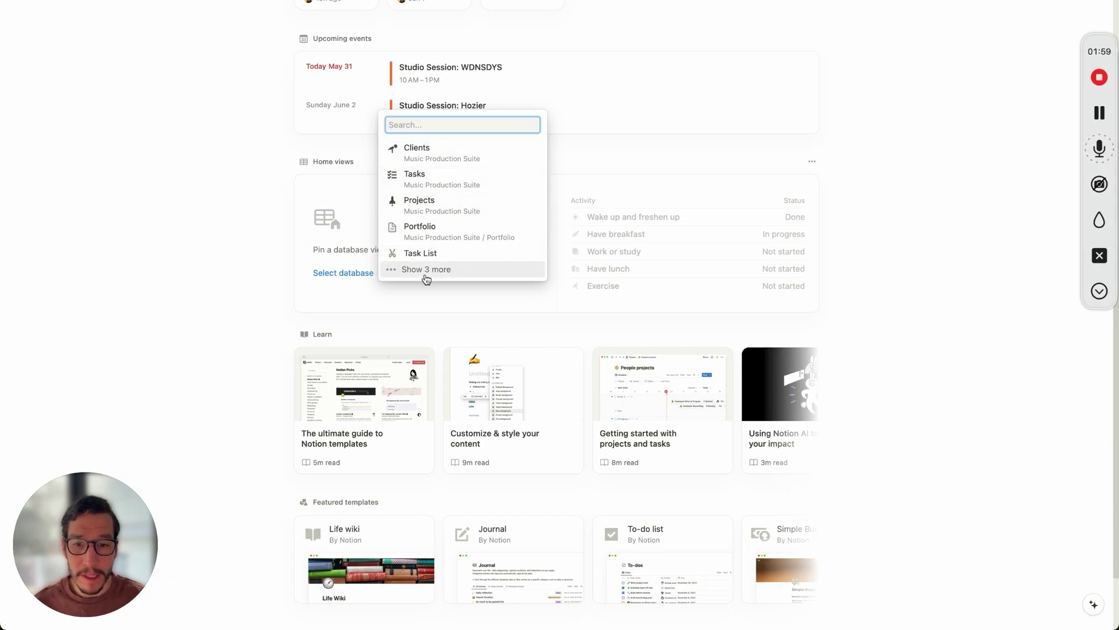
{"action": "left_click", "coordinate": [438, 153]}
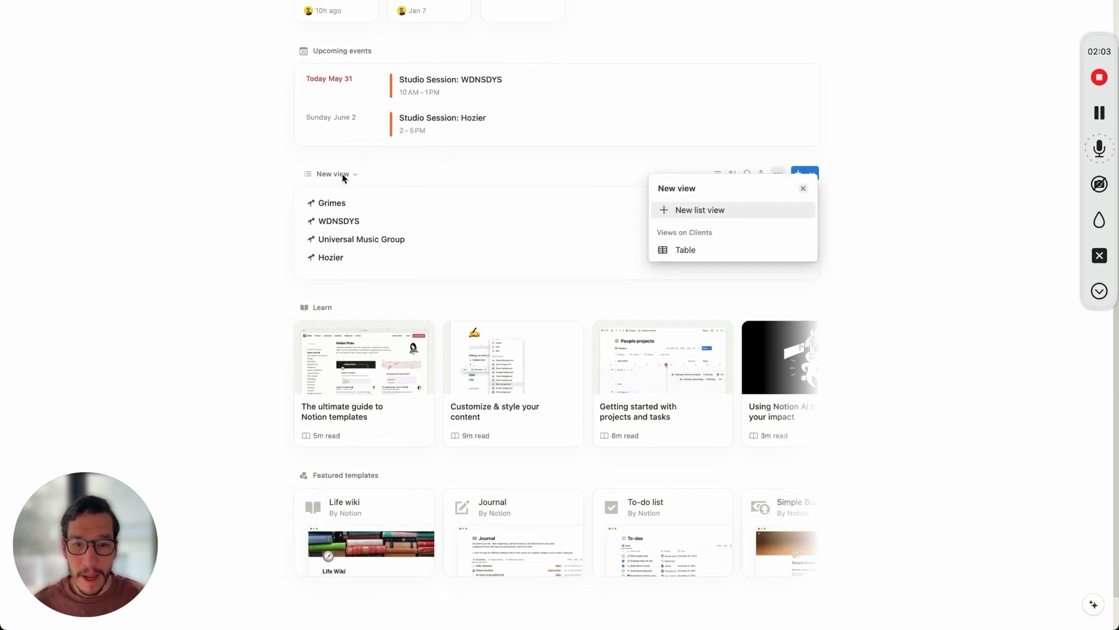
{"action": "left_click", "coordinate": [711, 217]}
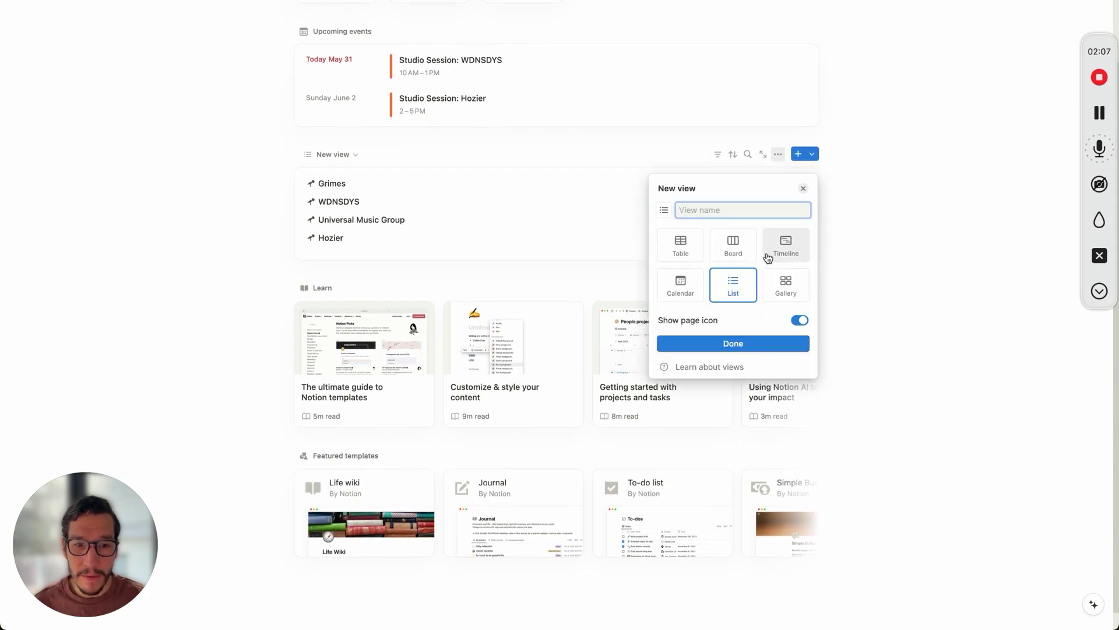
{"action": "left_click", "coordinate": [795, 290]}
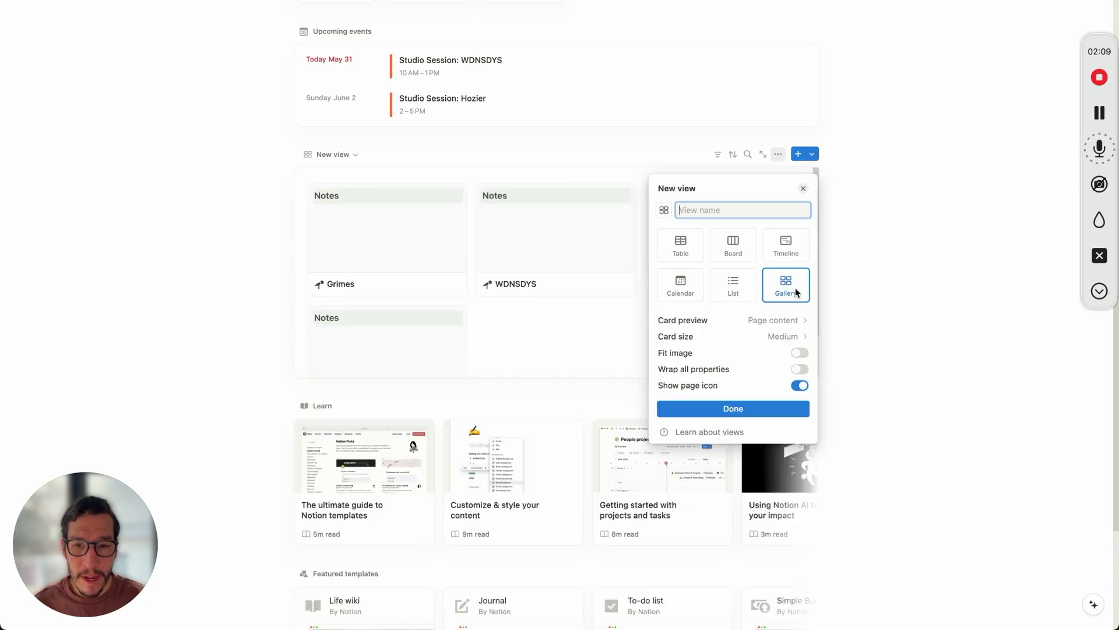
- Name the Clients view 'Clien', give it an icon, and show page covers as card previews
{"action": "type", "text": "Clients"}
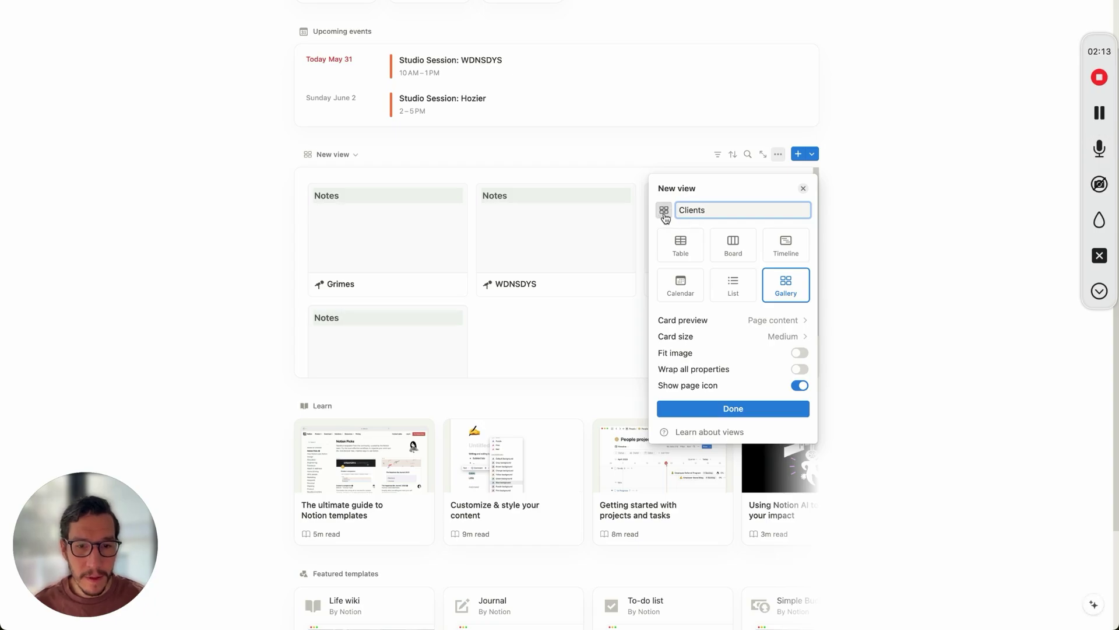
{"action": "left_click", "coordinate": [663, 209]}
{"action": "left_click", "coordinate": [654, 320]}
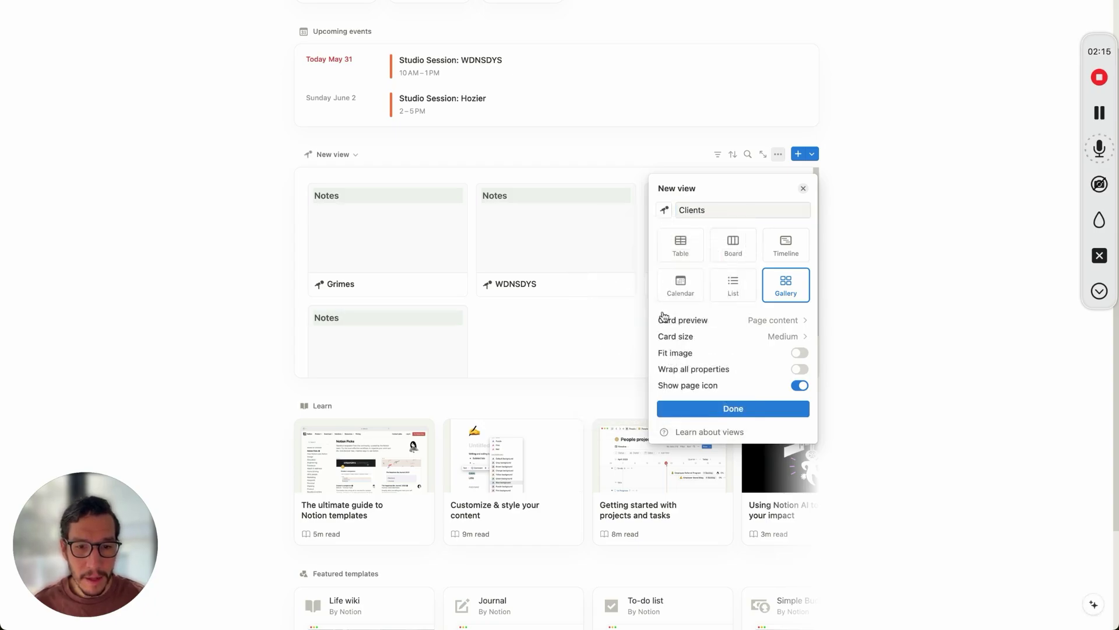
{"action": "left_click", "coordinate": [788, 321]}
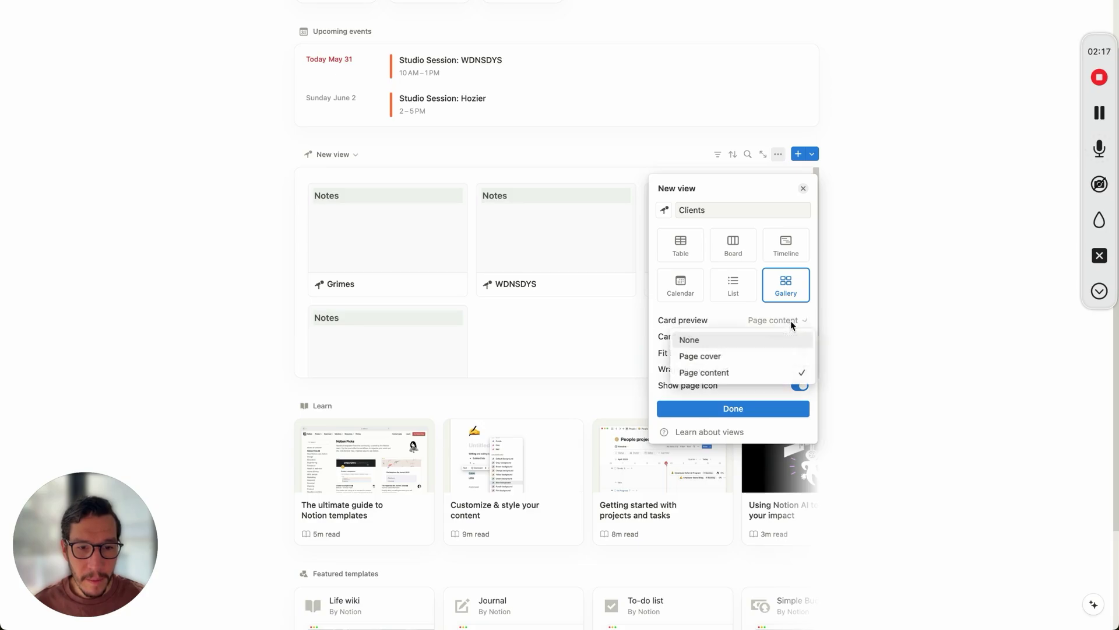
{"action": "left_click", "coordinate": [752, 363]}
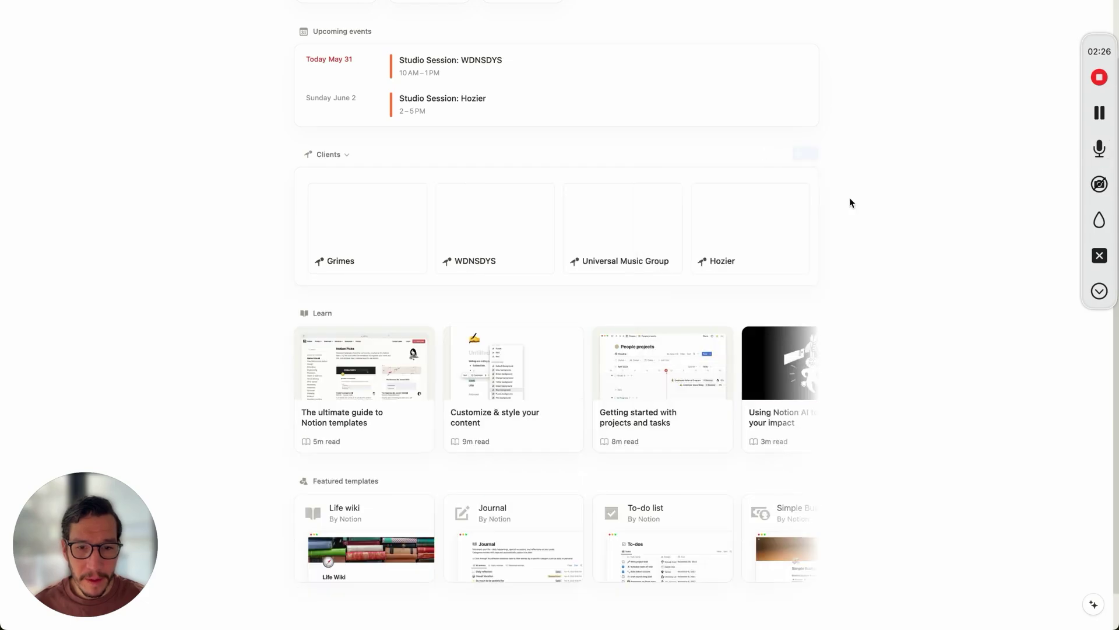
{"action": "scroll", "coordinate": [701, 175], "scroll_direction": "up", "scroll_amount": 2}
{"action": "scroll", "coordinate": [702, 175], "scroll_direction": "up", "scroll_amount": 3}
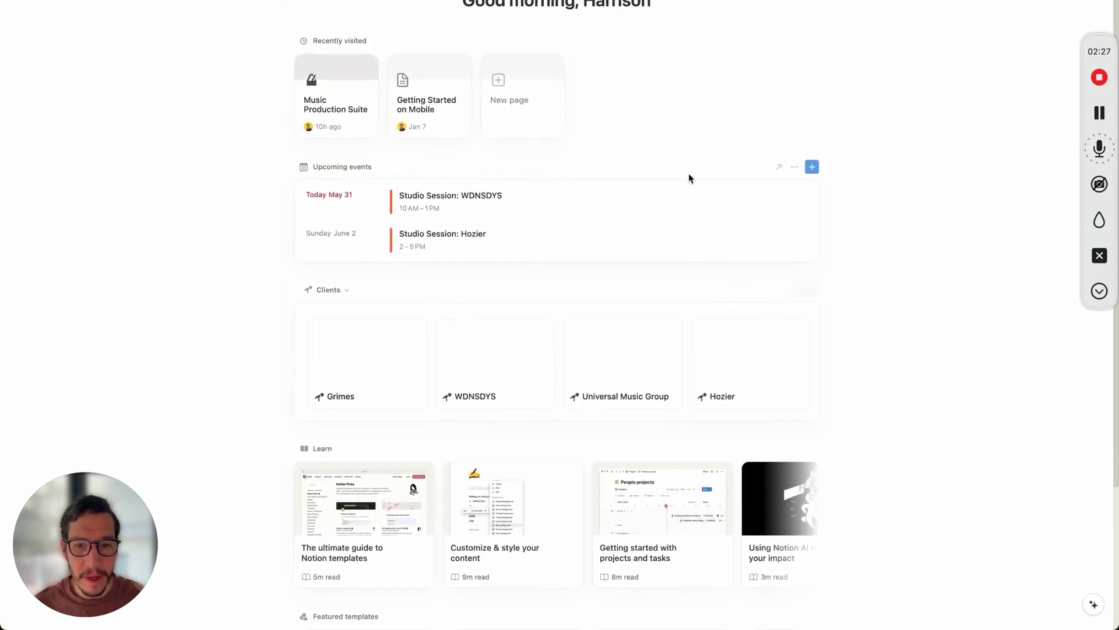
- Turn on the My Tasks widget on the Home dashboard
{"action": "left_click", "coordinate": [1096, 2]}
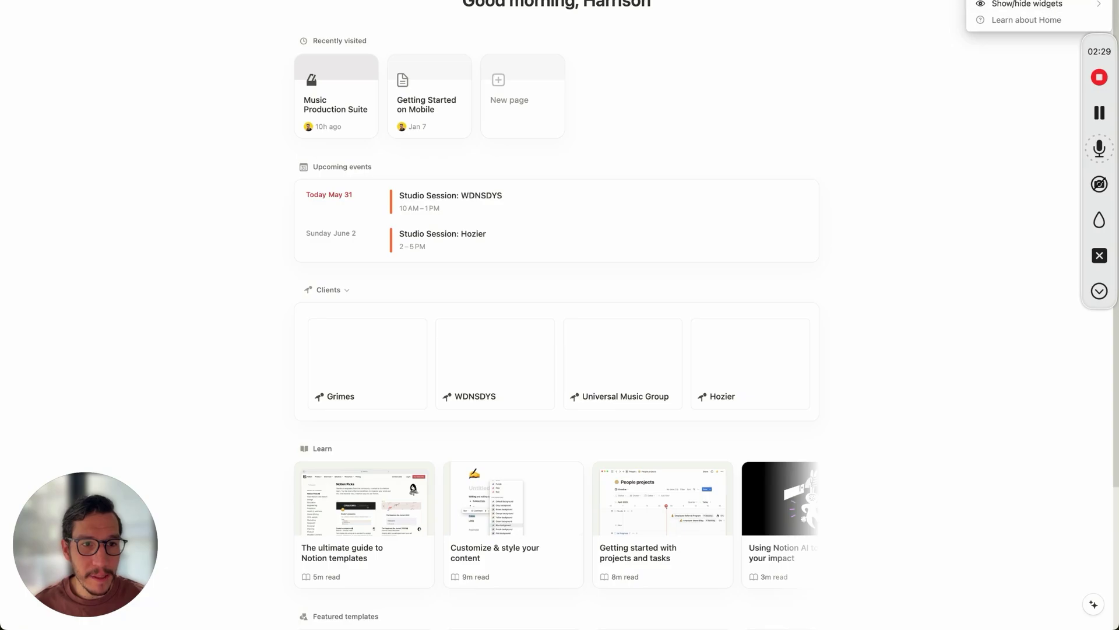
{"action": "mouse_move", "coordinate": [1057, 5]}
{"action": "left_click", "coordinate": [924, 5]}
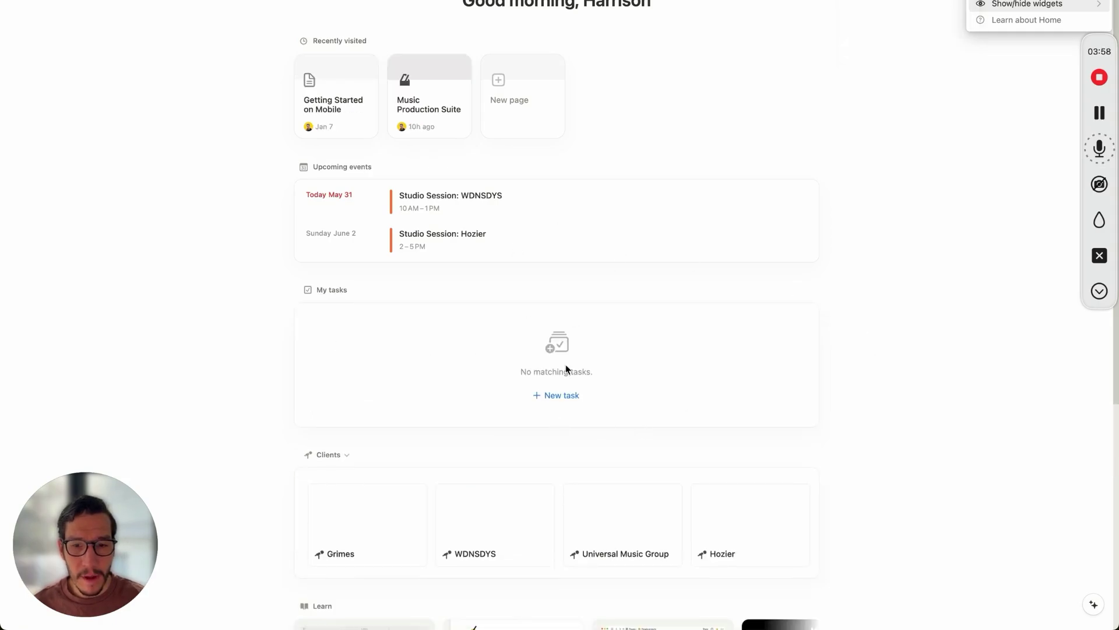
{"action": "left_click", "coordinate": [565, 365]}
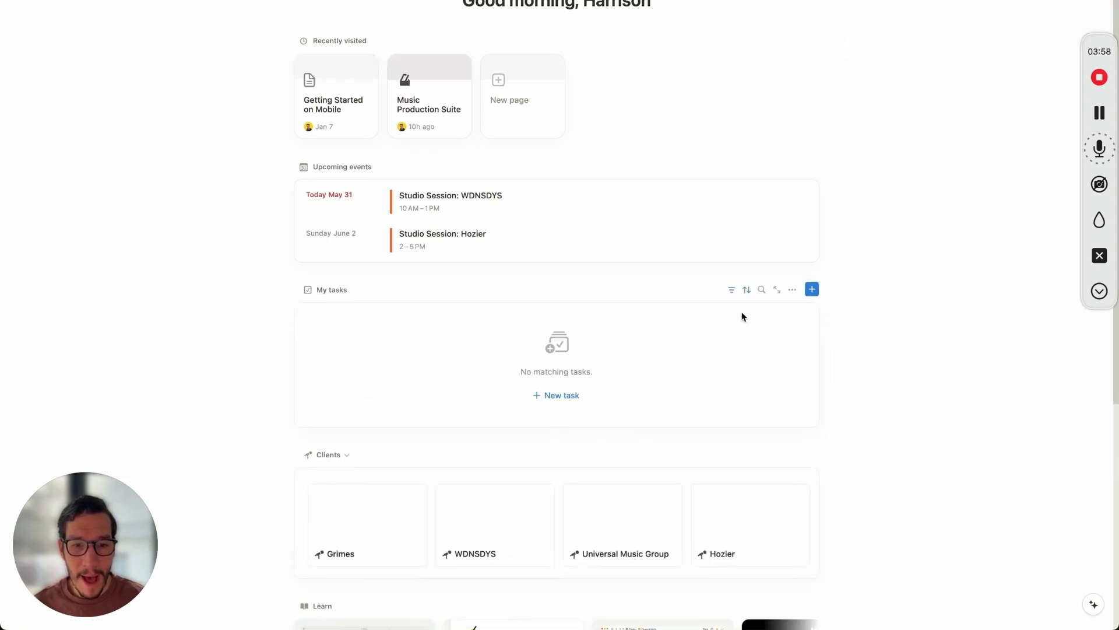
{"action": "left_click", "coordinate": [774, 292]}
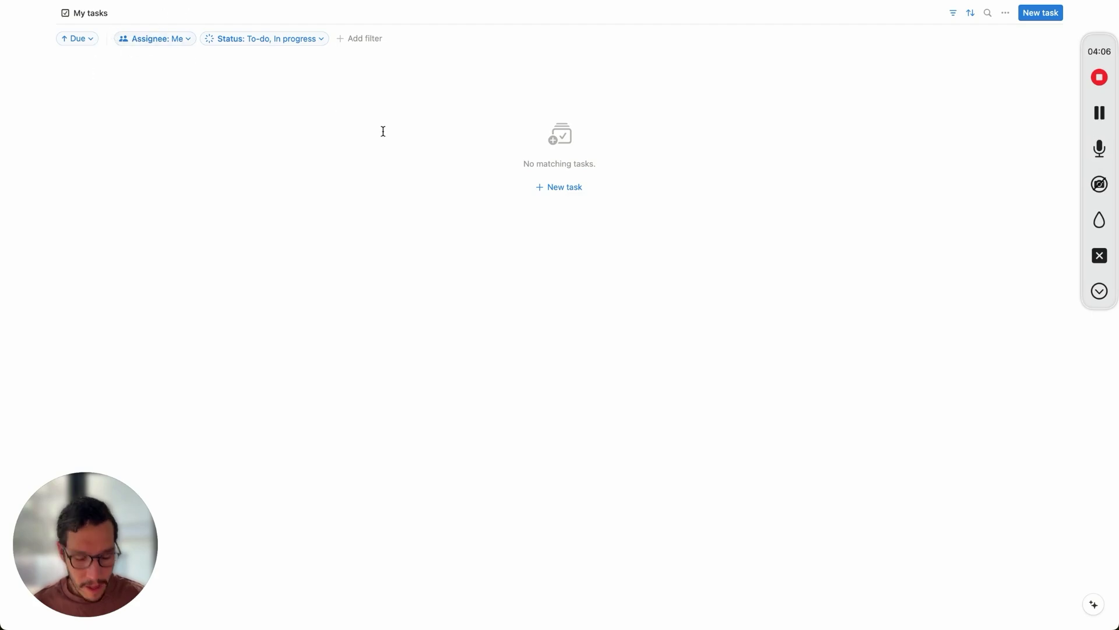
{"action": "key", "text": "Escape"}
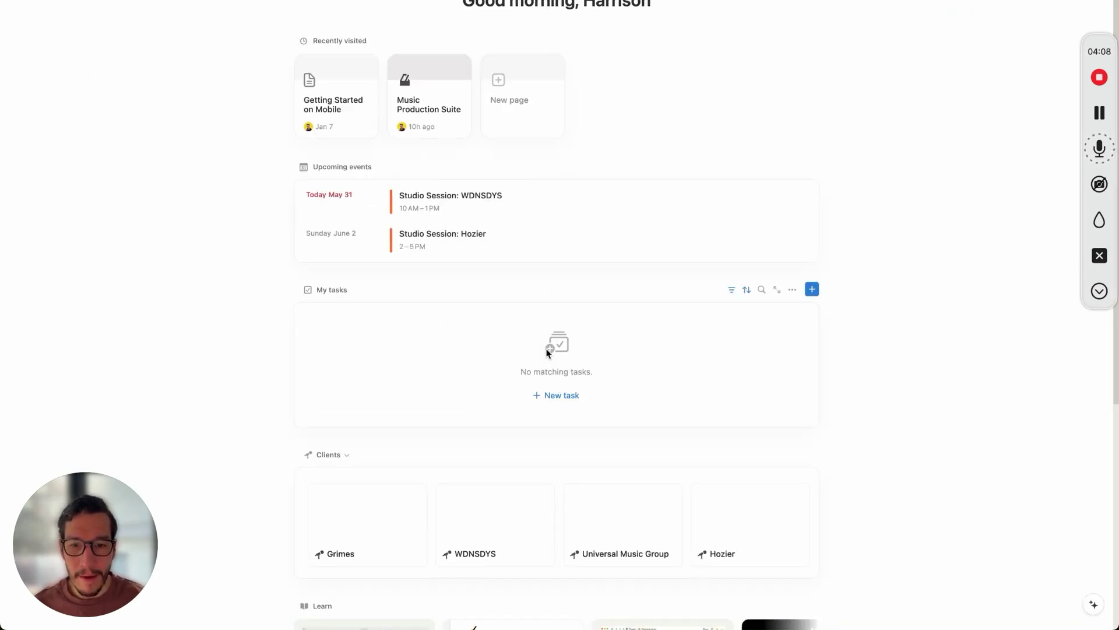
- Remove the Assignee: Me filter from My tasks
{"action": "left_click", "coordinate": [746, 290]}
{"action": "left_click", "coordinate": [732, 289]}
{"action": "left_click", "coordinate": [731, 290]}
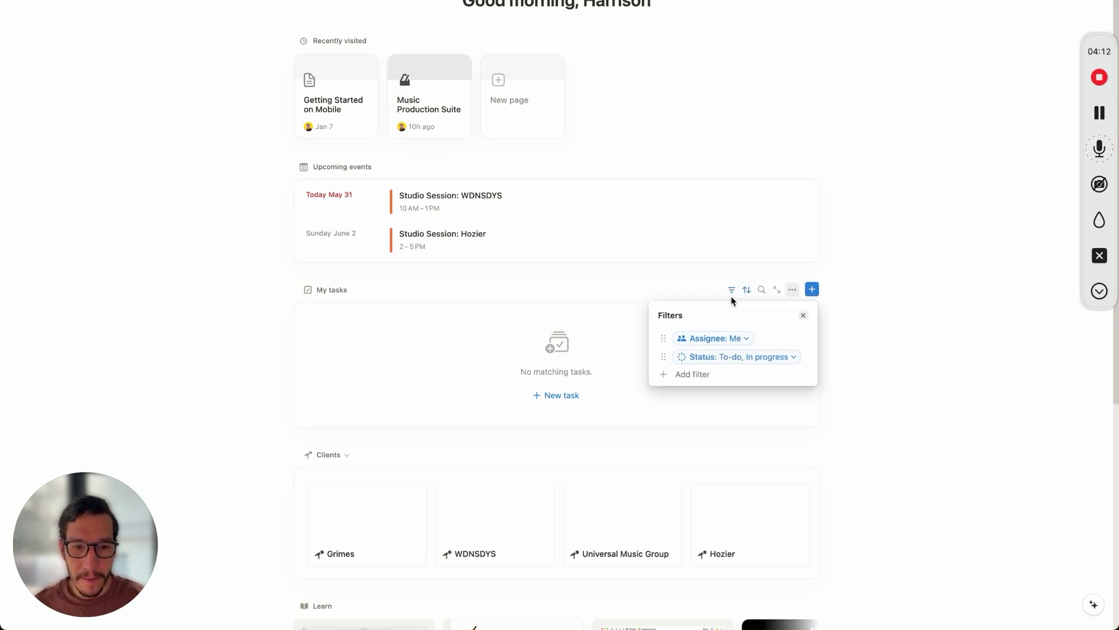
{"action": "left_click", "coordinate": [720, 339]}
{"action": "left_click", "coordinate": [777, 377]}
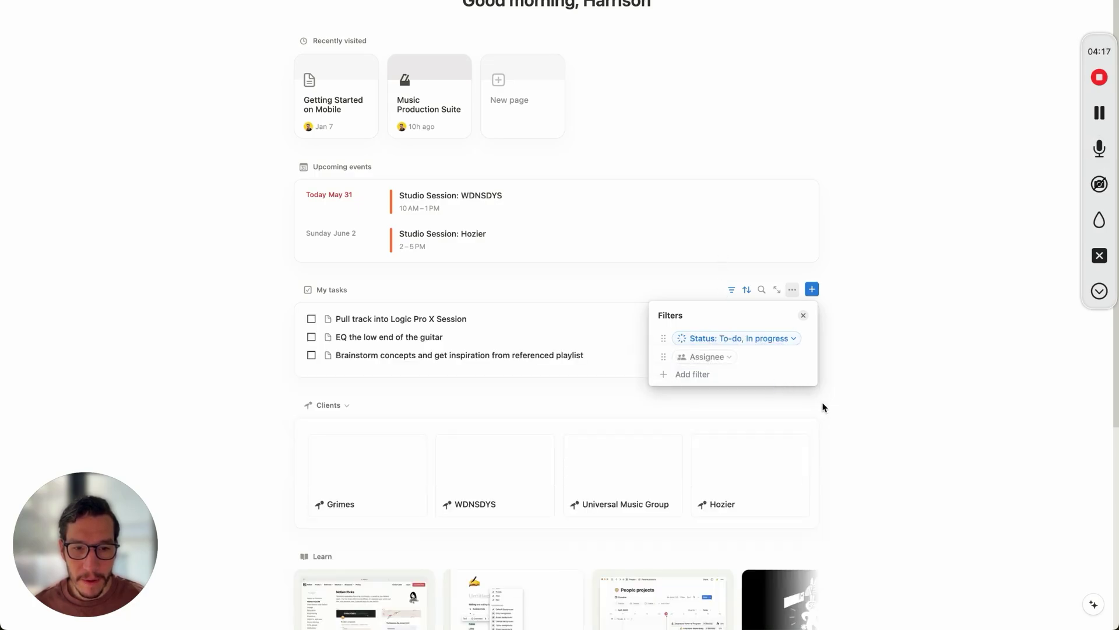
{"action": "left_click", "coordinate": [834, 388]}
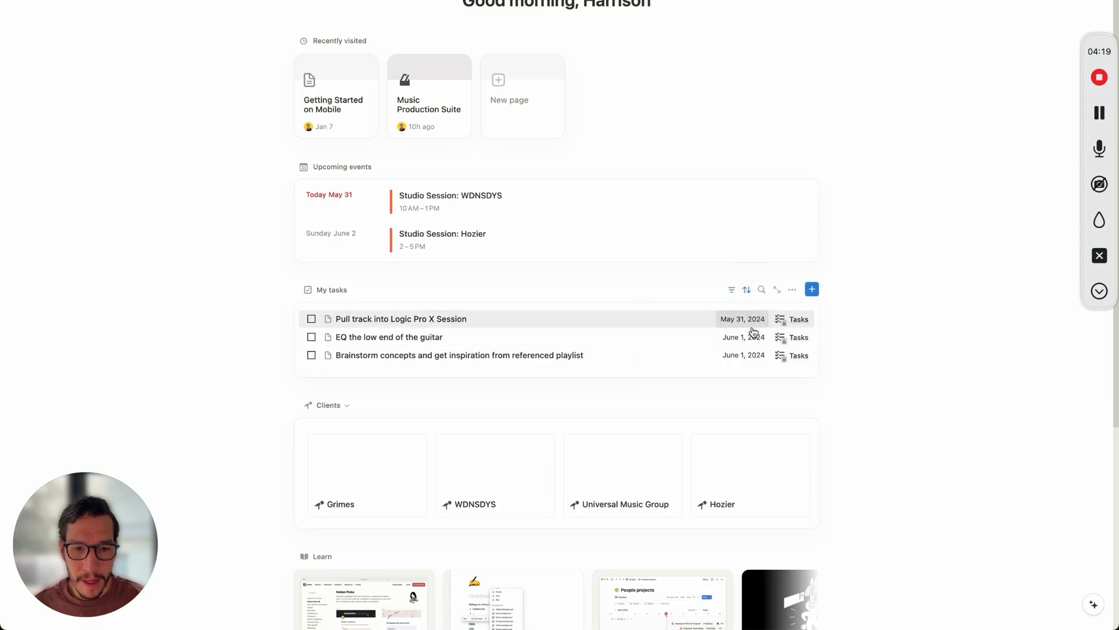
- Hide the Source property from the My tasks rows
{"action": "left_click", "coordinate": [793, 289]}
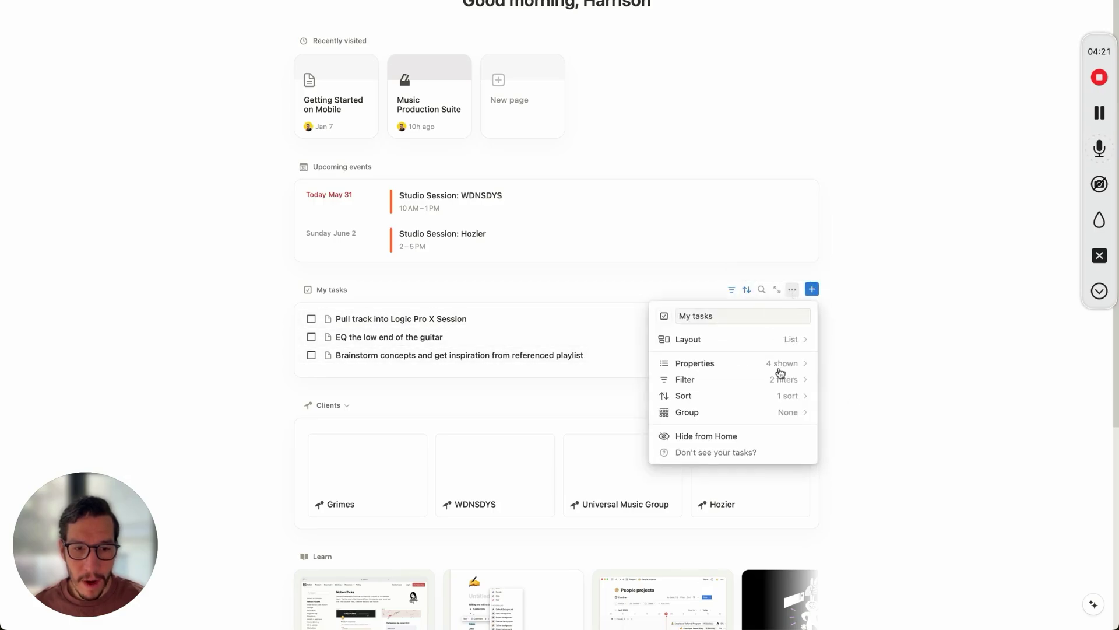
{"action": "left_click", "coordinate": [778, 363]}
{"action": "left_click", "coordinate": [791, 428]}
{"action": "left_click", "coordinate": [842, 394]}
{"action": "scroll", "coordinate": [592, 418], "scroll_direction": "down", "scroll_amount": 3}
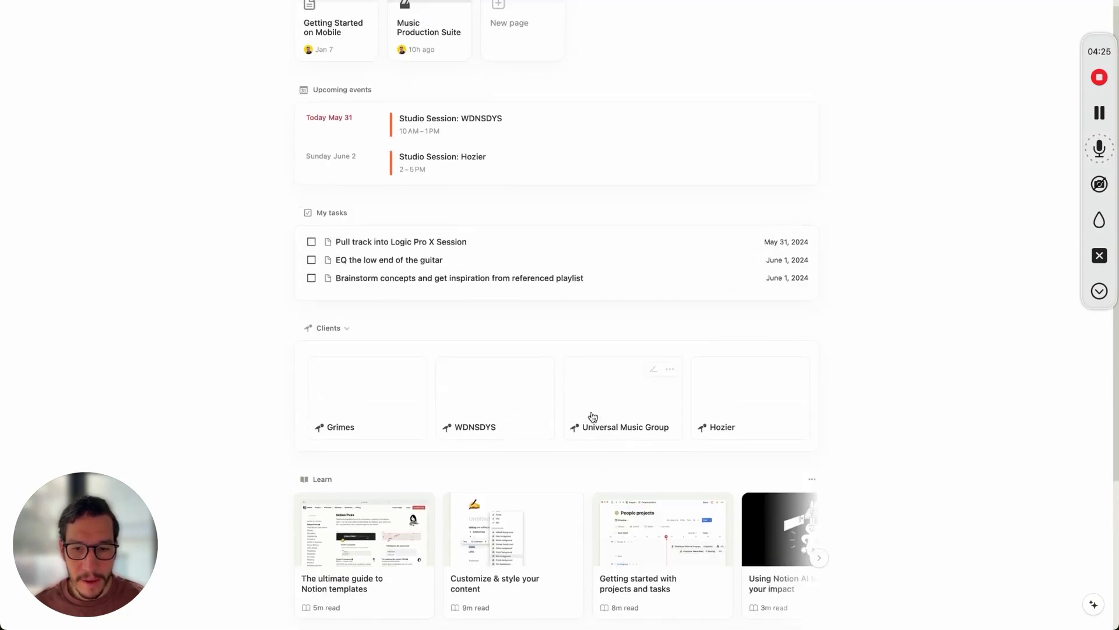
{"action": "scroll", "coordinate": [757, 291], "scroll_direction": "up", "scroll_amount": 3}
- Hide the Learn and Featured Templates widgets and make Home the default landing page
{"action": "left_click", "coordinate": [1102, 2]}
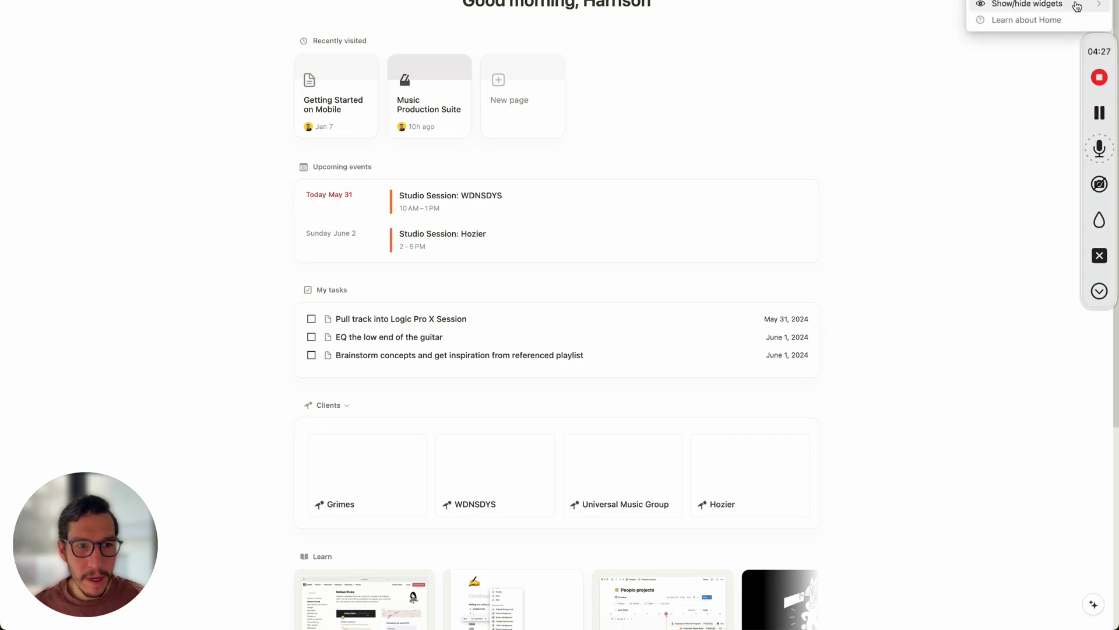
{"action": "mouse_move", "coordinate": [1026, 3]}
{"action": "left_click", "coordinate": [899, 36]}
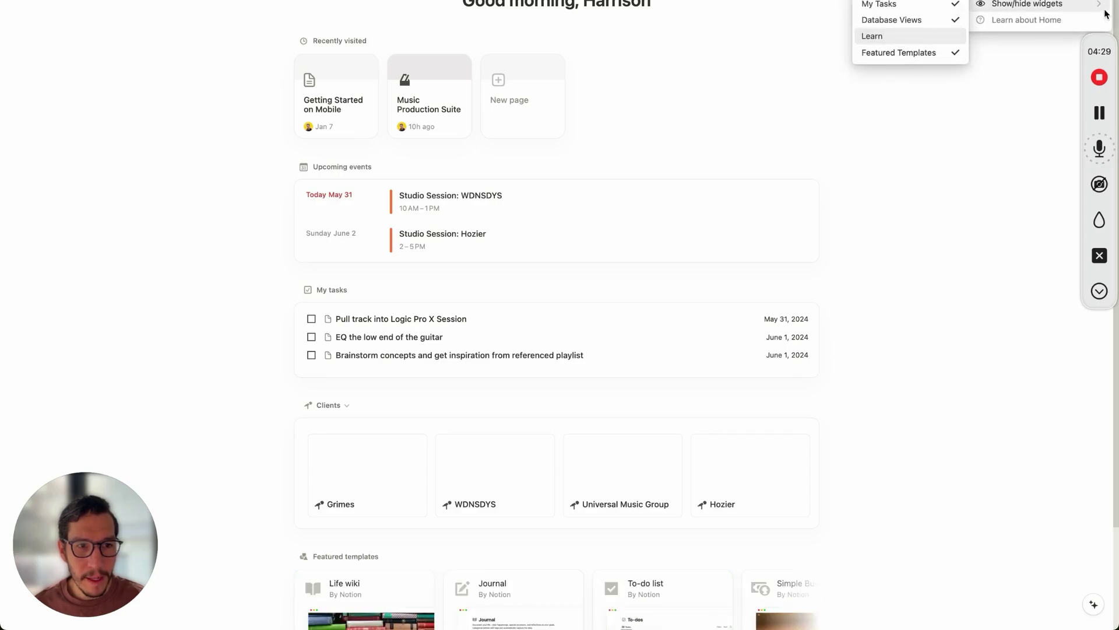
{"action": "left_click", "coordinate": [904, 54]}
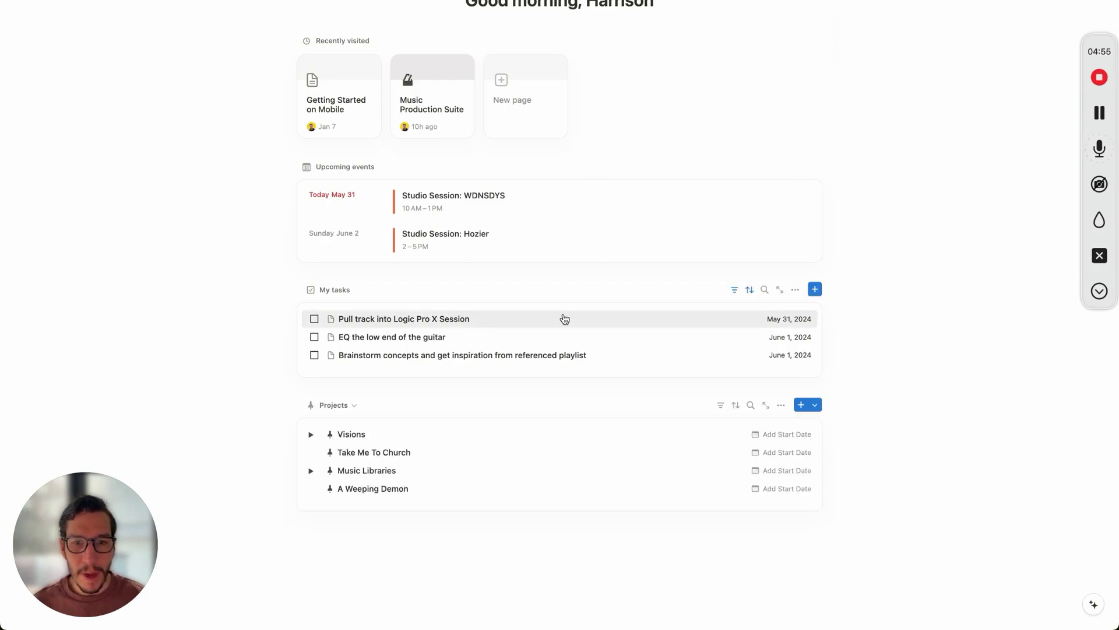
{"action": "mouse_move", "coordinate": [12, 1]}
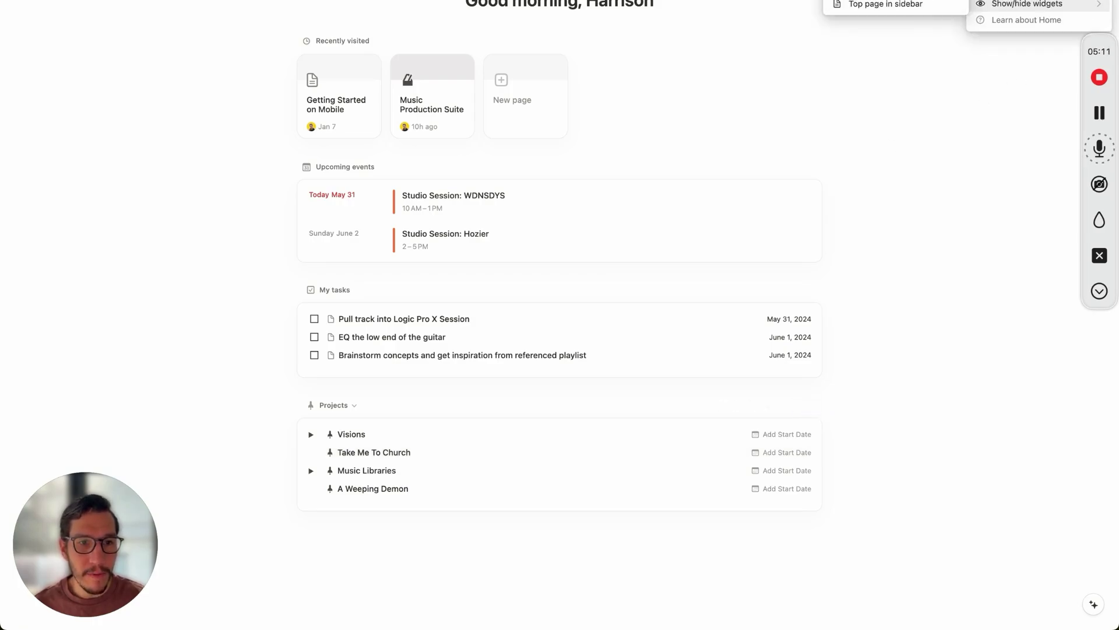
{"action": "left_click", "coordinate": [1026, 3]}
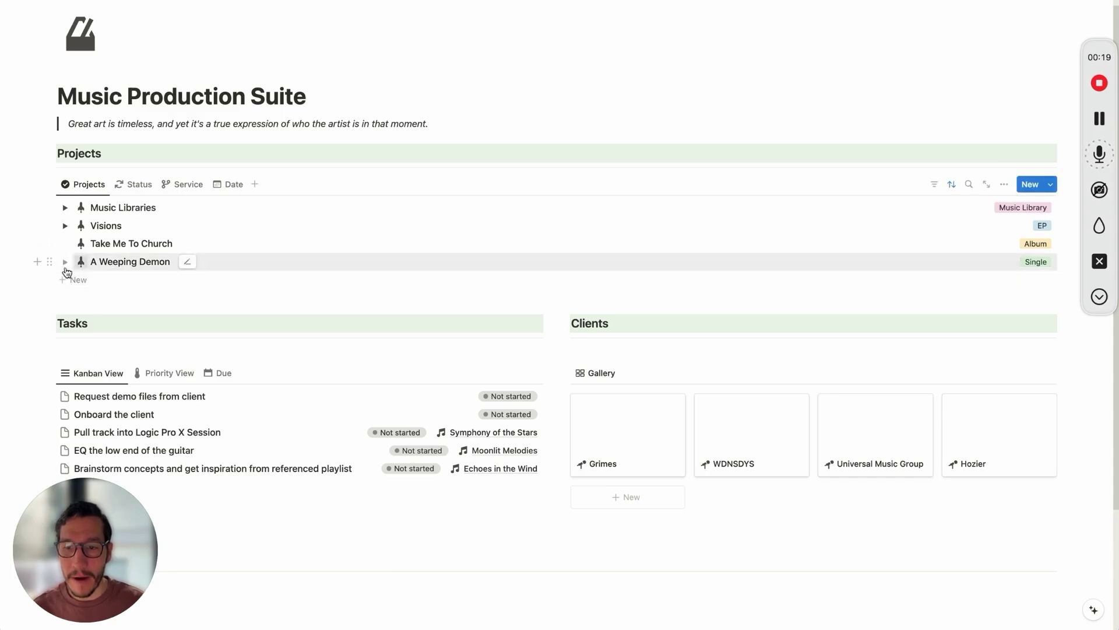
- Add a project named Visionary to the Projects list and expand it
{"action": "left_click", "coordinate": [83, 280]}
{"action": "type", "text": "Visionary"}
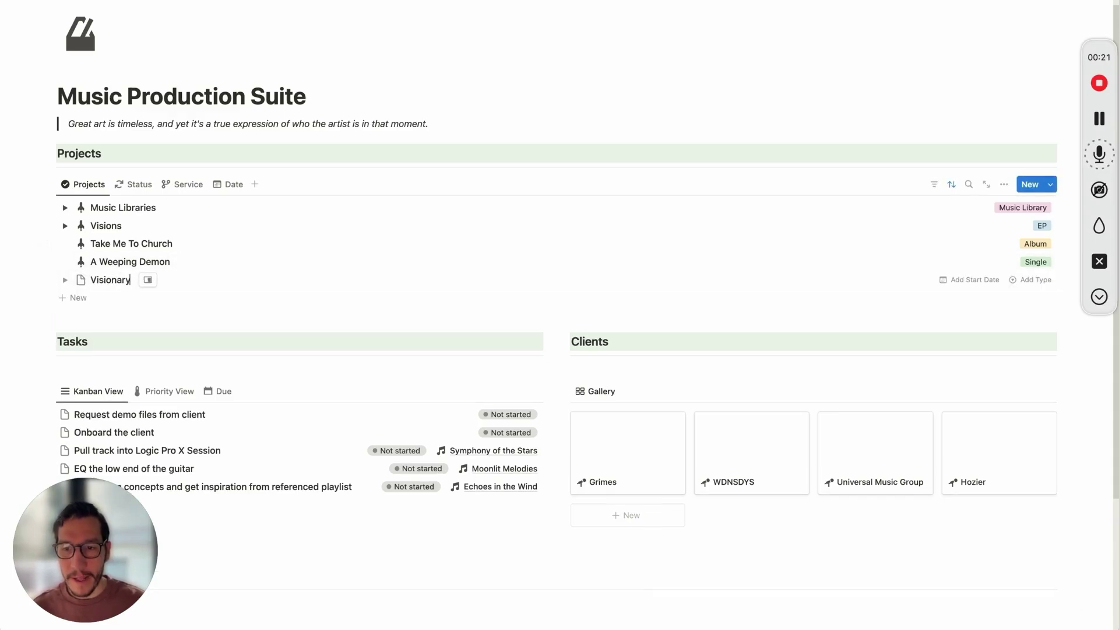
{"action": "key", "text": "Escape"}
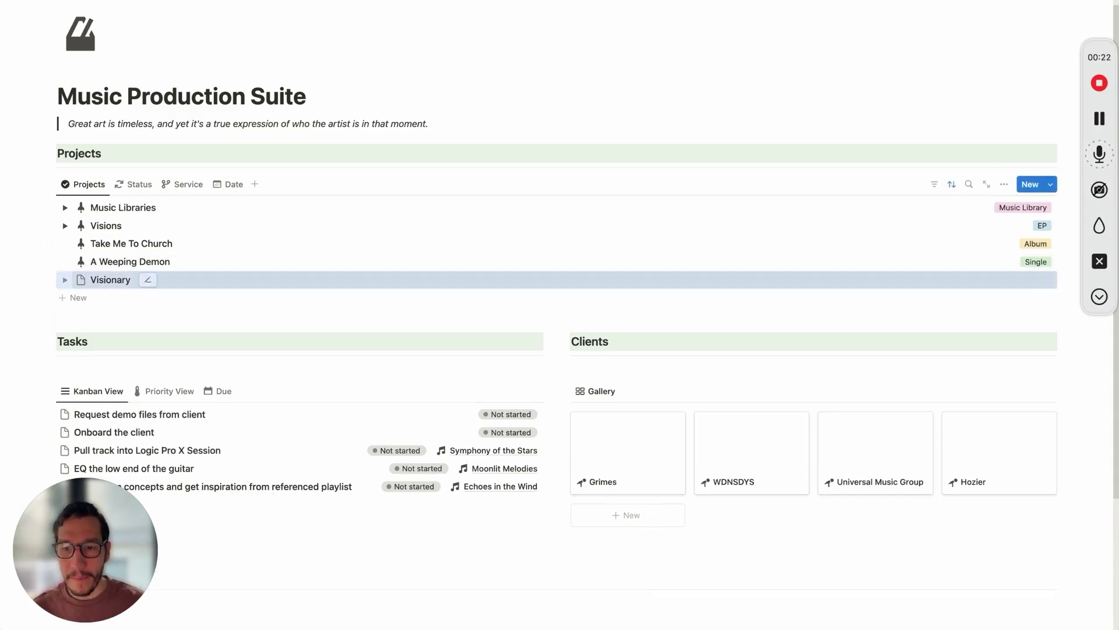
{"action": "left_click", "coordinate": [65, 281]}
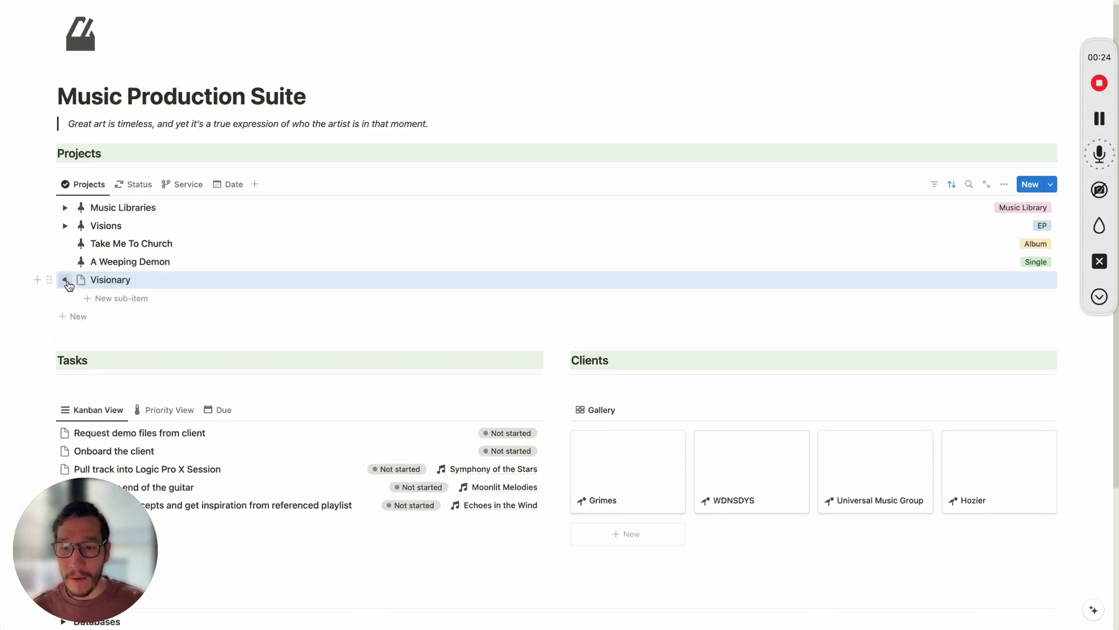
- Add the sub-items Visionary, Into Stone and Wonders under the Visionary project
{"action": "left_click", "coordinate": [134, 301]}
{"action": "type", "text": "Visionary"}
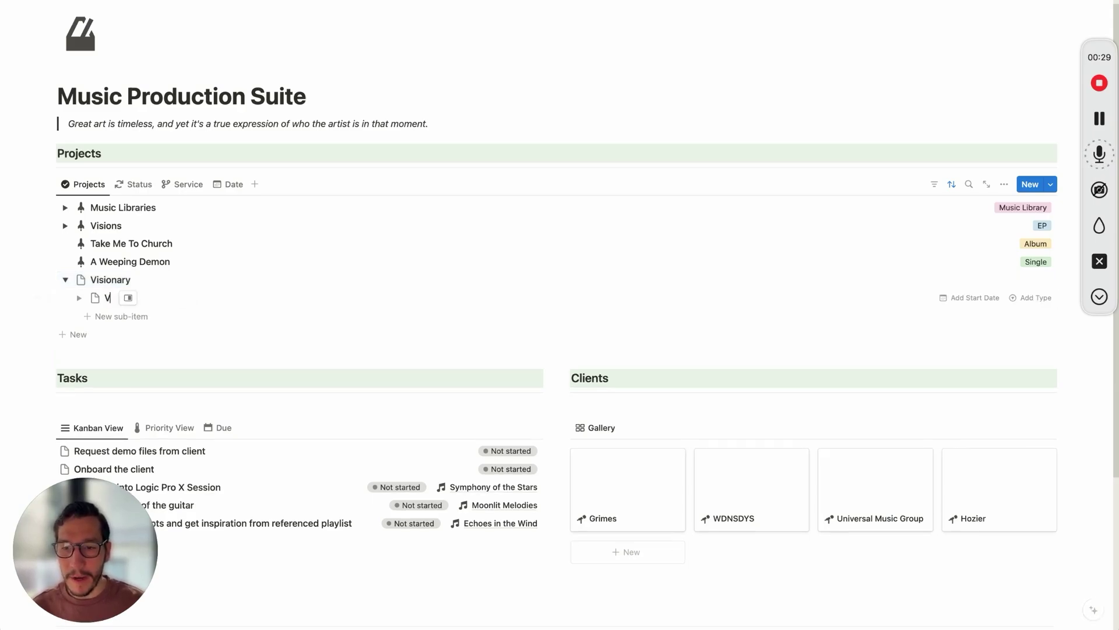
{"action": "key", "text": "Escape"}
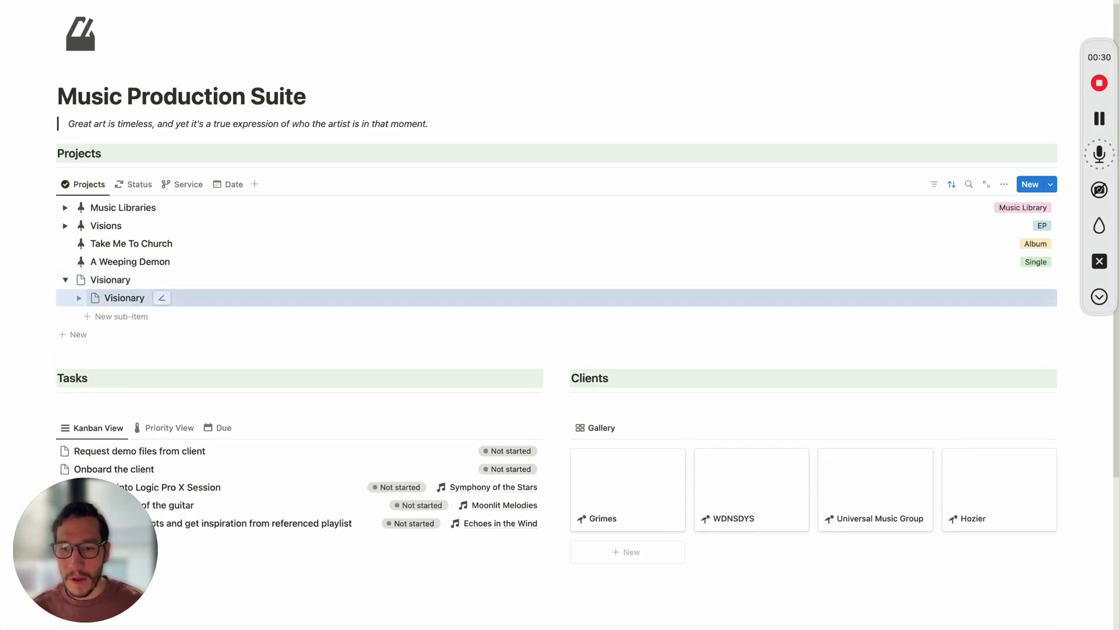
{"action": "left_click", "coordinate": [130, 316]}
{"action": "type", "text": "Into Stone"}
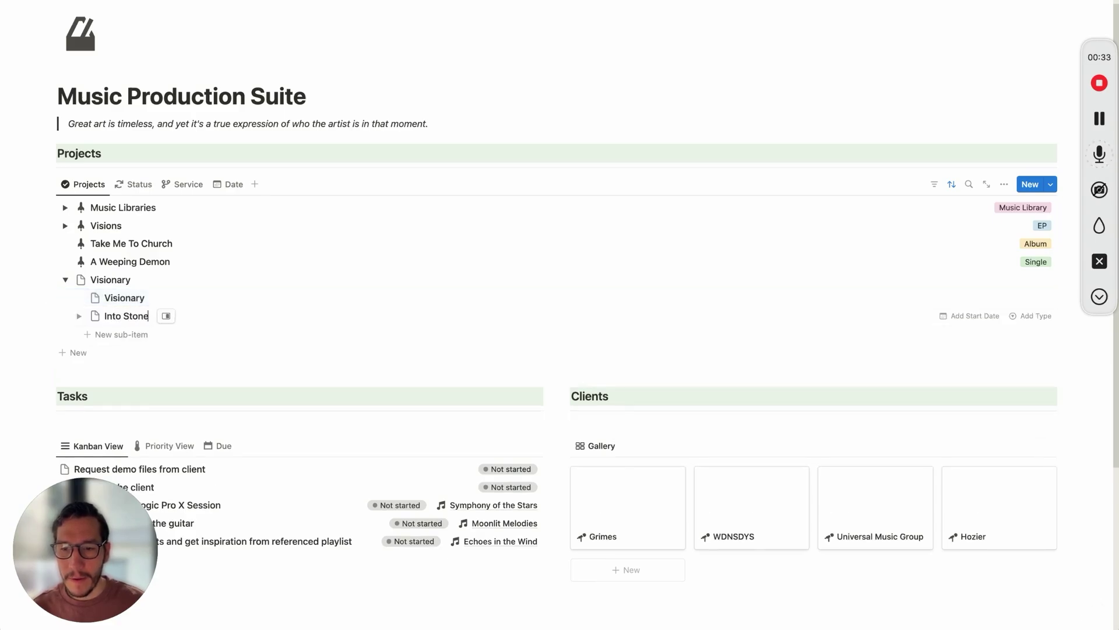
{"action": "key", "text": "Escape"}
{"action": "left_click", "coordinate": [121, 334]}
{"action": "type", "text": "Wonders"}
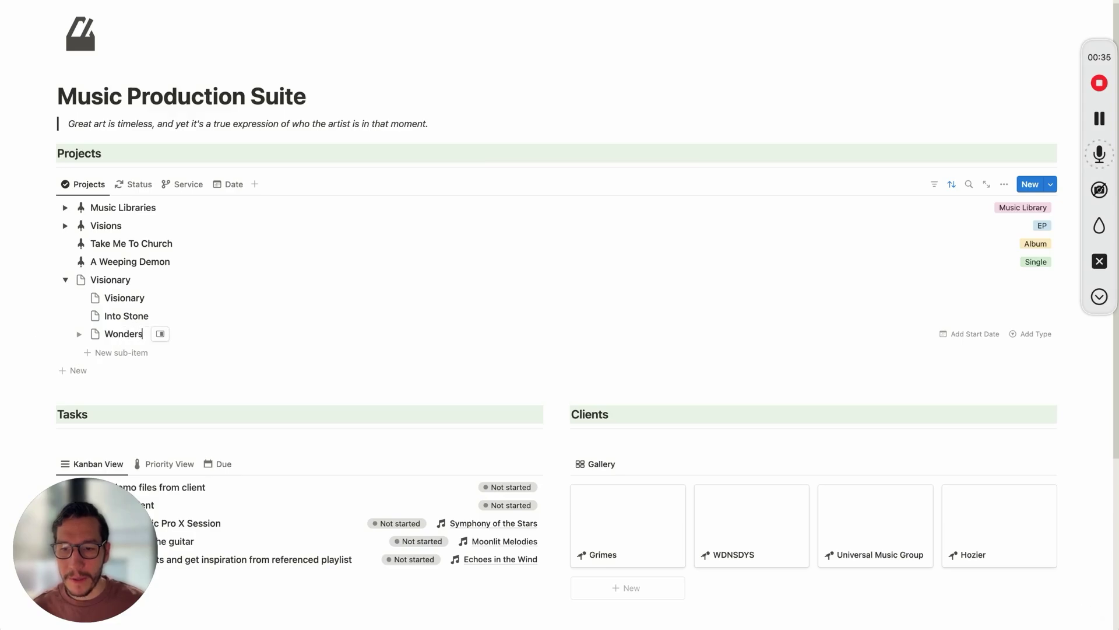
{"action": "key", "text": "Escape"}
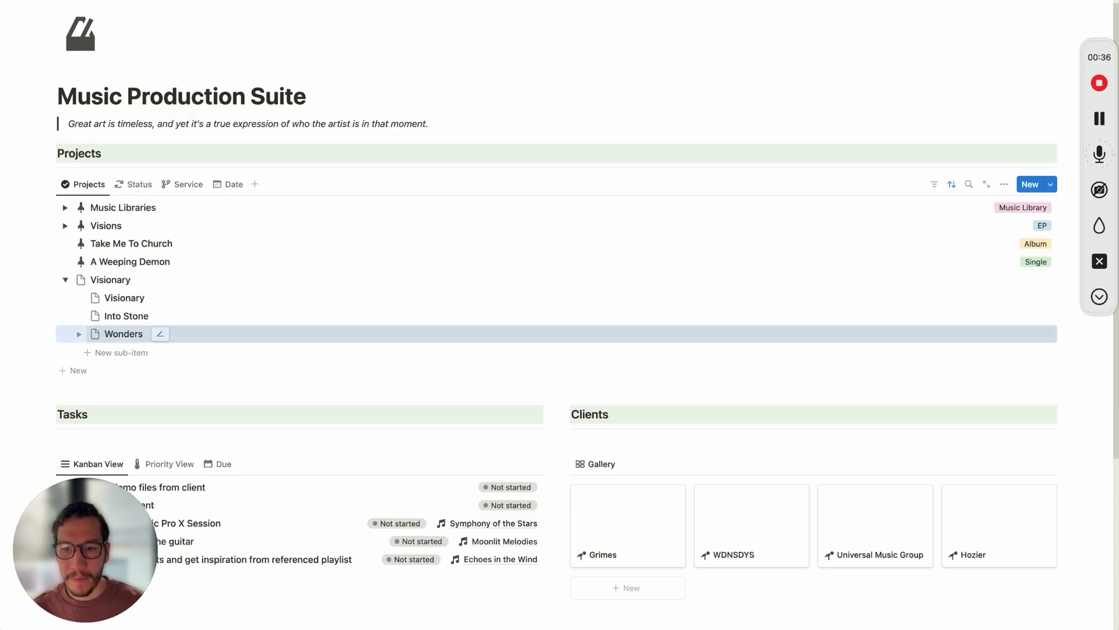
- Set Visionary's Type to EP and apply the Project Template
{"action": "left_click", "coordinate": [128, 281]}
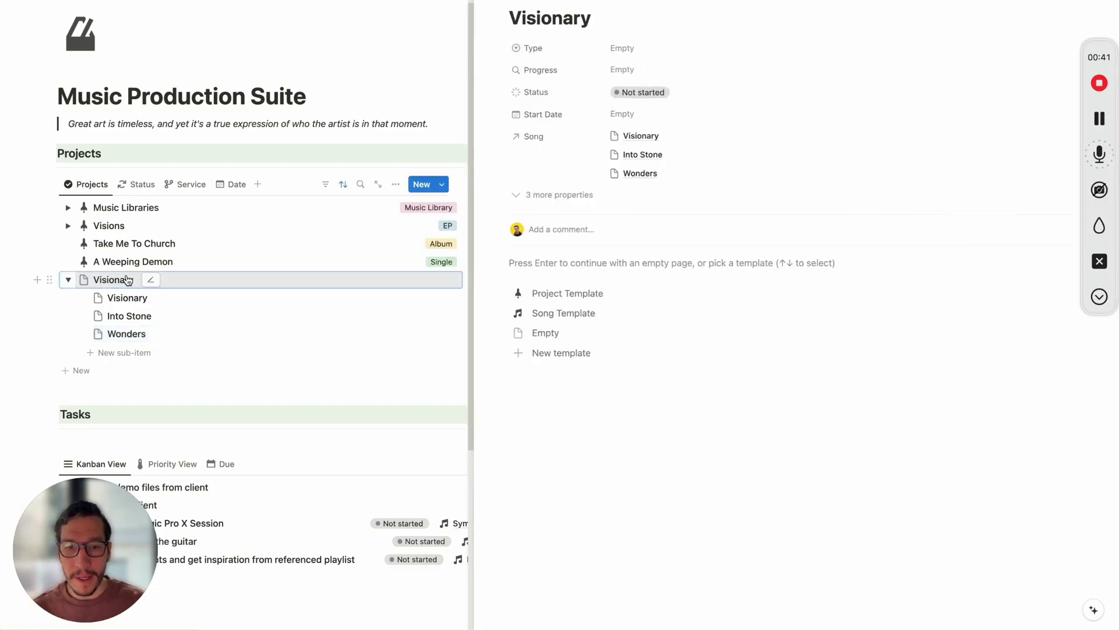
{"action": "left_click", "coordinate": [622, 47]}
{"action": "left_click", "coordinate": [634, 83]}
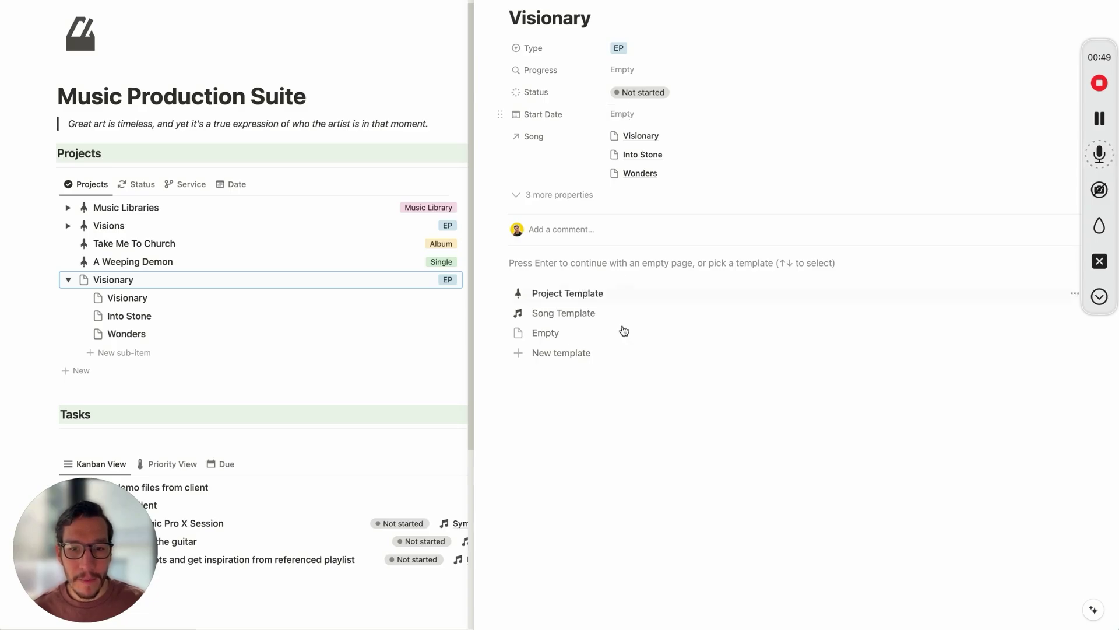
{"action": "left_click", "coordinate": [603, 293]}
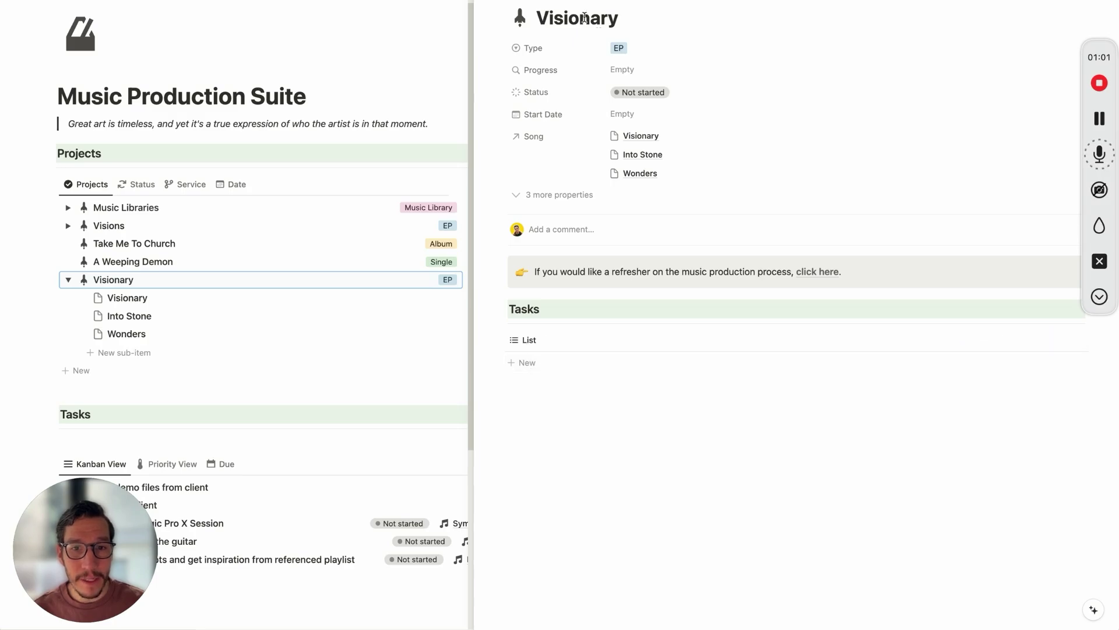
- Add the tasks Onboard the client and Get files from client to Visionary
{"action": "left_click", "coordinate": [537, 366]}
{"action": "type", "text": "Onbaord"}
{"action": "key", "text": "BackSpace"}
{"action": "key", "text": "BackSpace"}
{"action": "key", "text": "BackSpace"}
{"action": "key", "text": "BackSpace"}
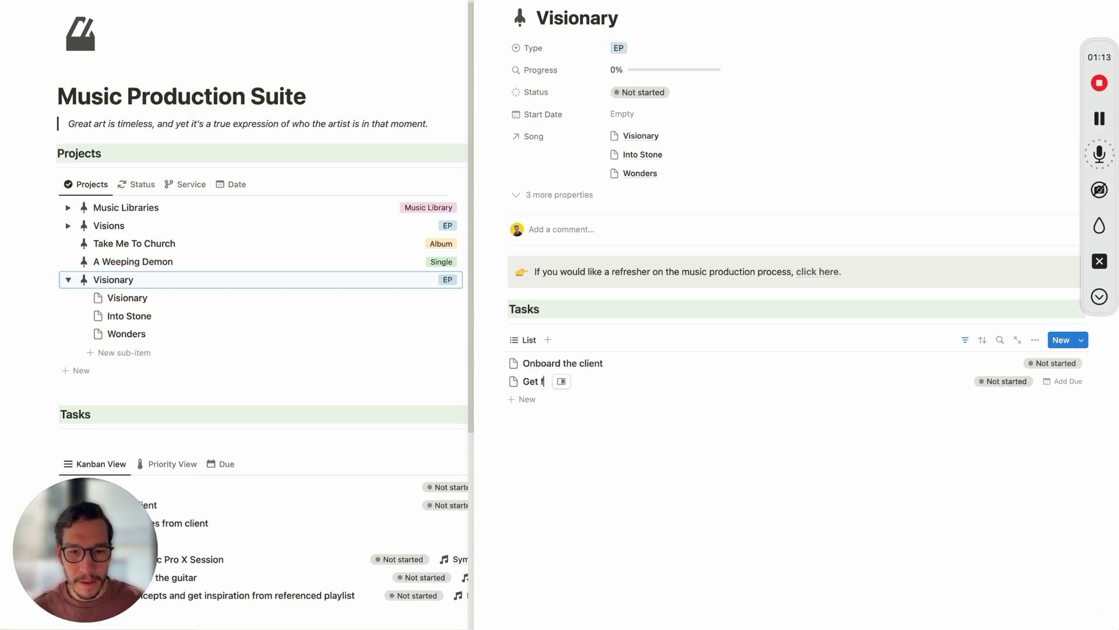
{"action": "type", "text": "iles from clinet"}
{"action": "key", "text": "BackSpace"}
{"action": "key", "text": "BackSpace"}
{"action": "key", "text": "BackSpace"}
{"action": "type", "text": "ent"}
{"action": "key", "text": "Escape"}
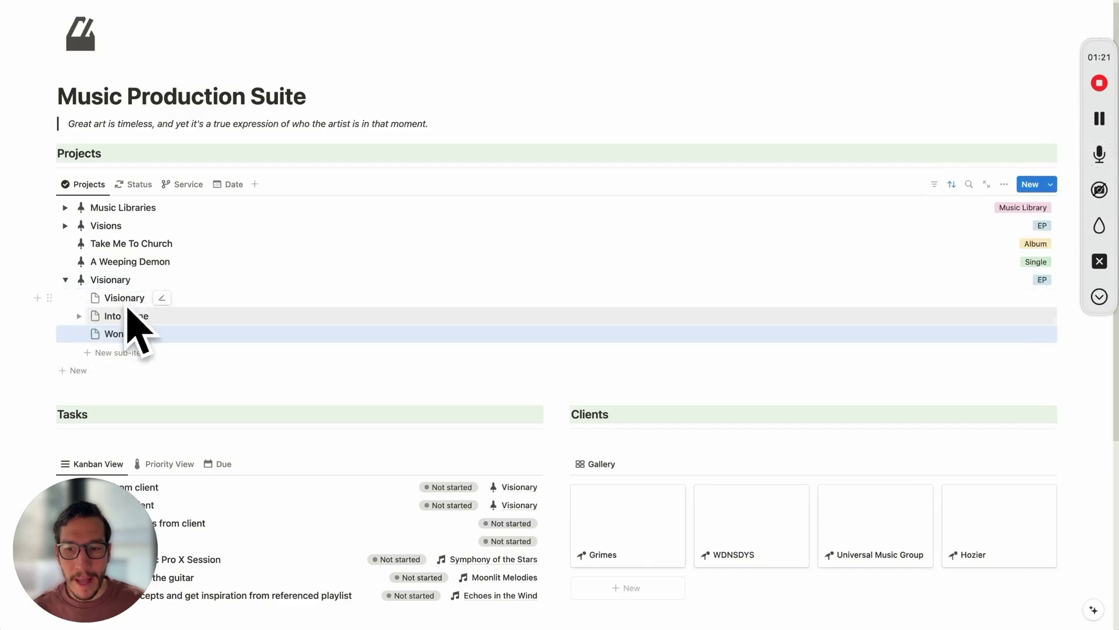
- Apply the Song Template to Visionary and fill in its track details, including Featured Artist and ISRC
{"action": "left_click", "coordinate": [132, 298]}
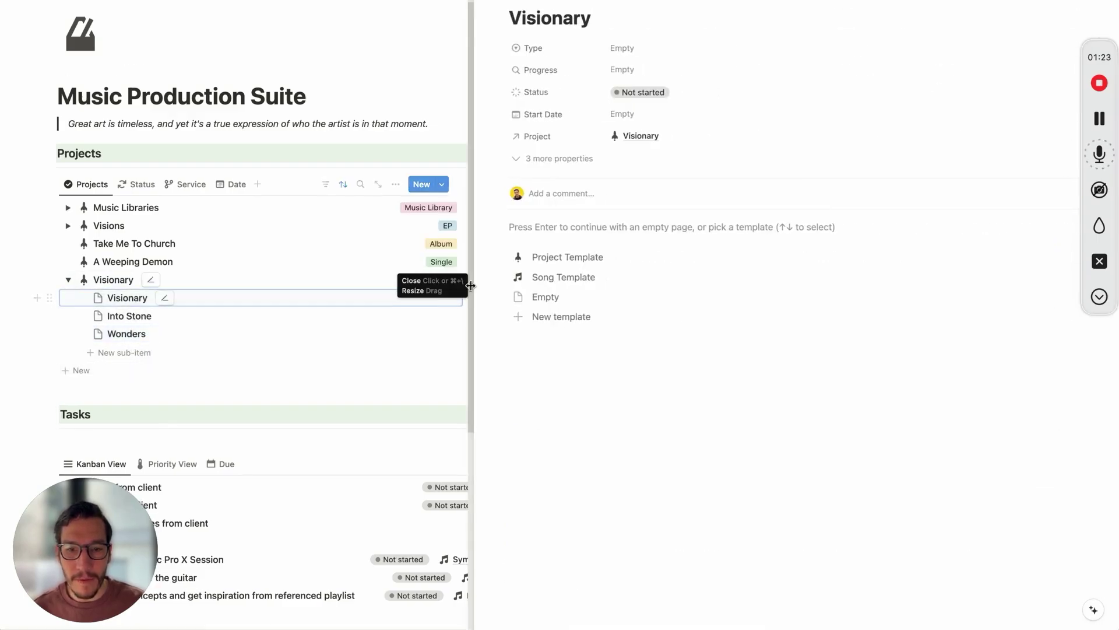
{"action": "left_click", "coordinate": [534, 284]}
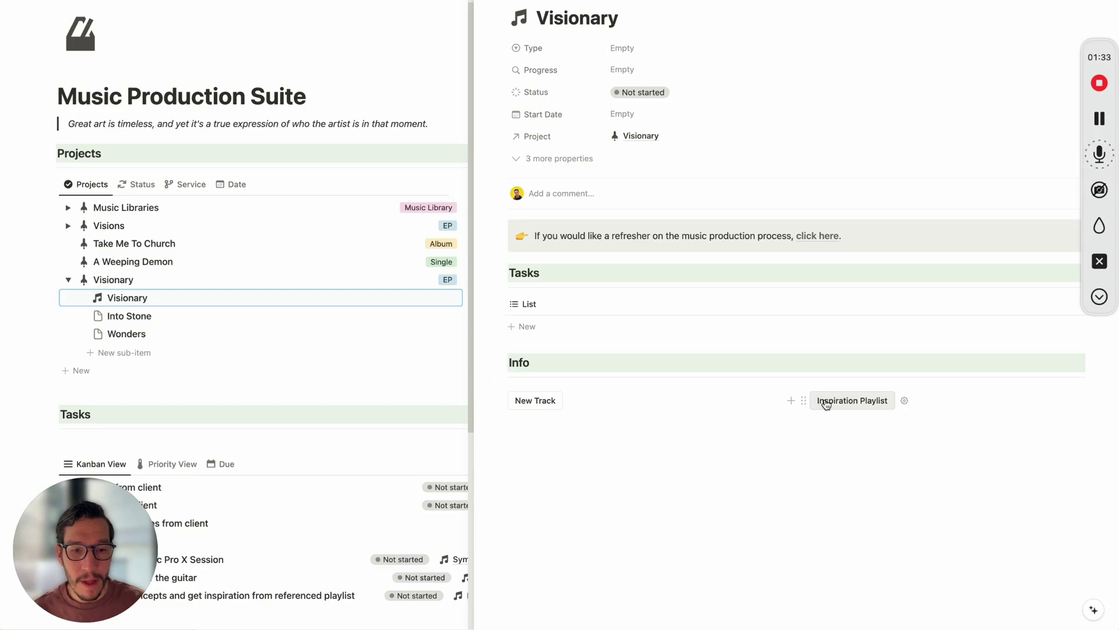
{"action": "left_click", "coordinate": [535, 400]}
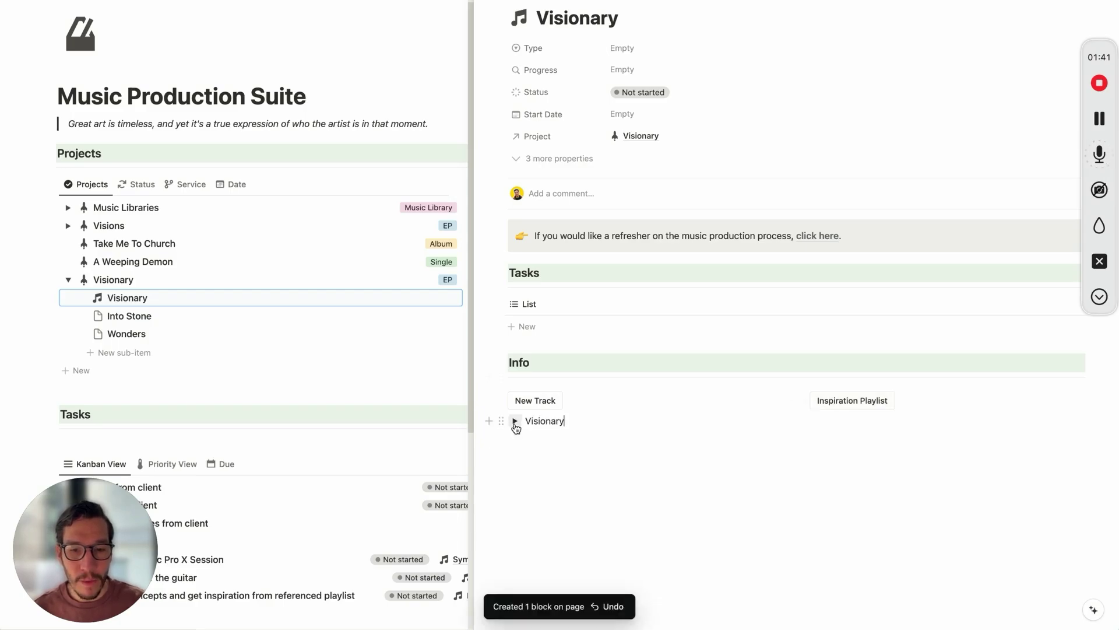
{"action": "left_click", "coordinate": [516, 421]}
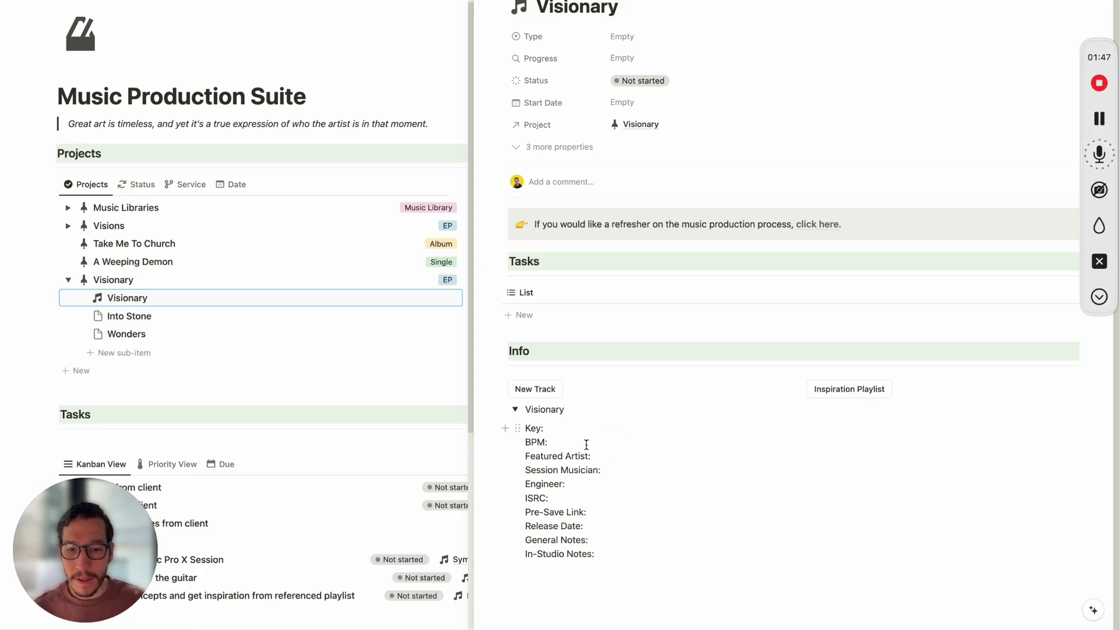
{"action": "left_click", "coordinate": [596, 454]}
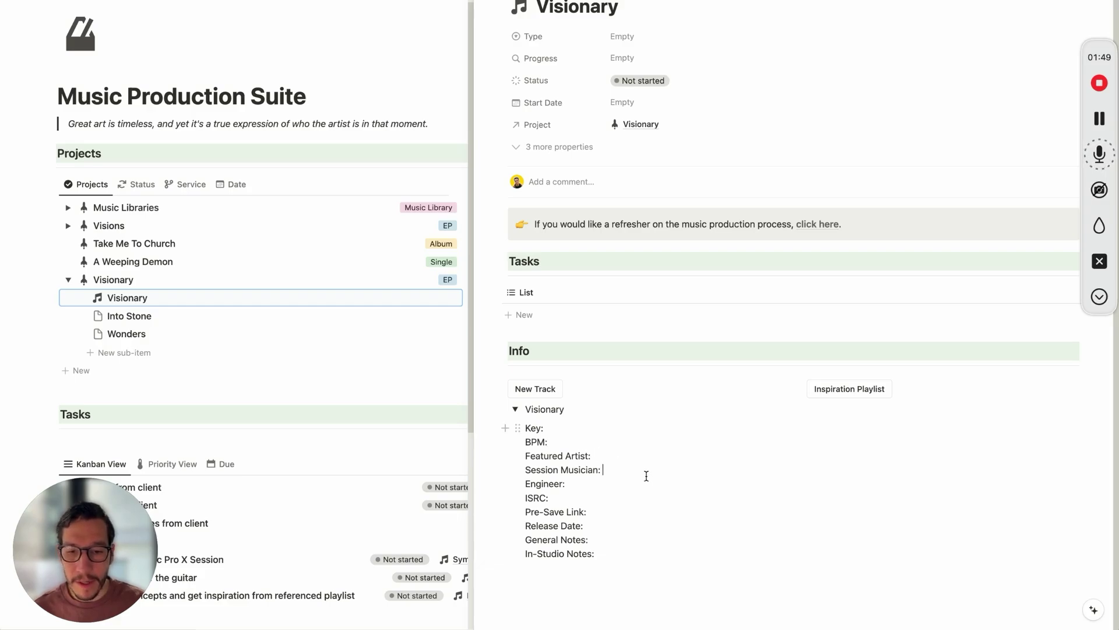
{"action": "left_click", "coordinate": [596, 499]}
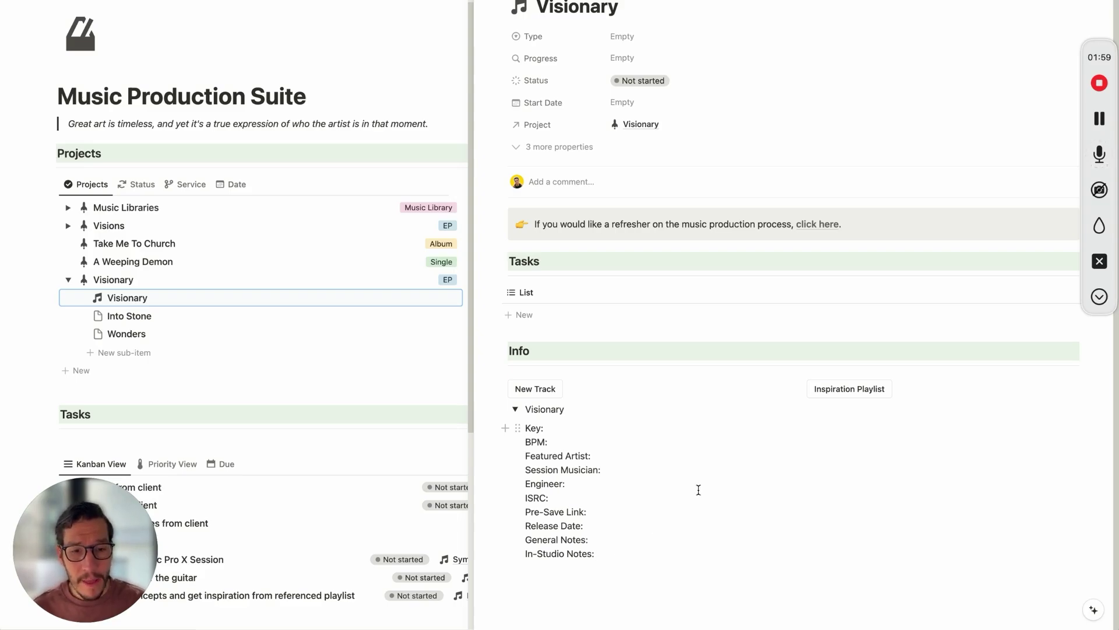
- Add an Inspiration Playlist toggle and expand it to show the embedded Spotify playlist
{"action": "left_click", "coordinate": [821, 394]}
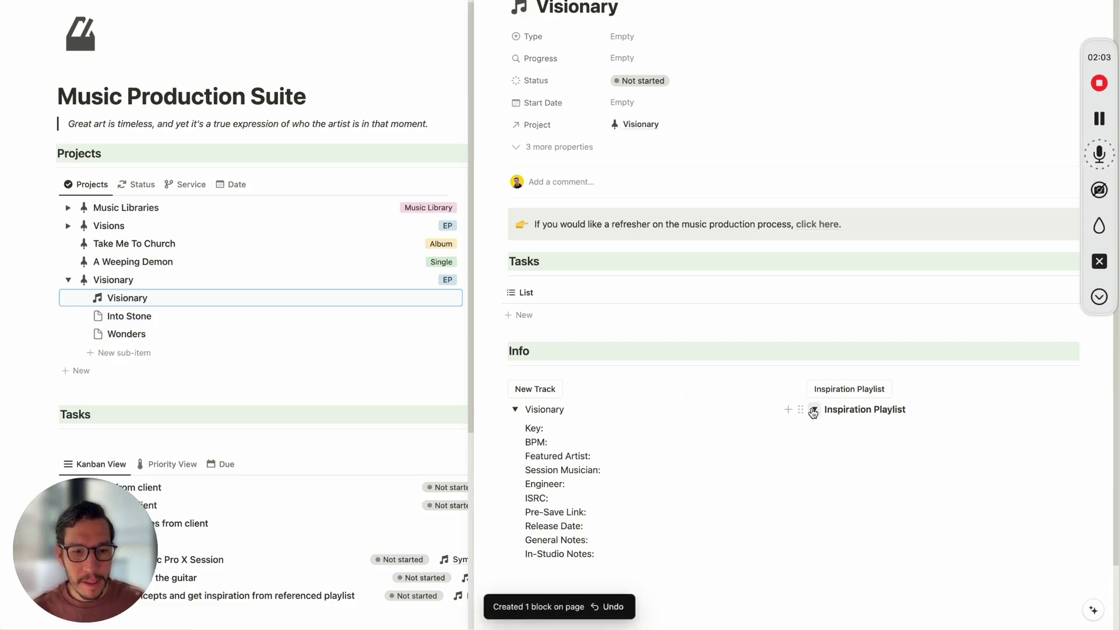
{"action": "left_click", "coordinate": [815, 409]}
{"action": "scroll", "coordinate": [834, 443], "scroll_direction": "down", "scroll_amount": 2}
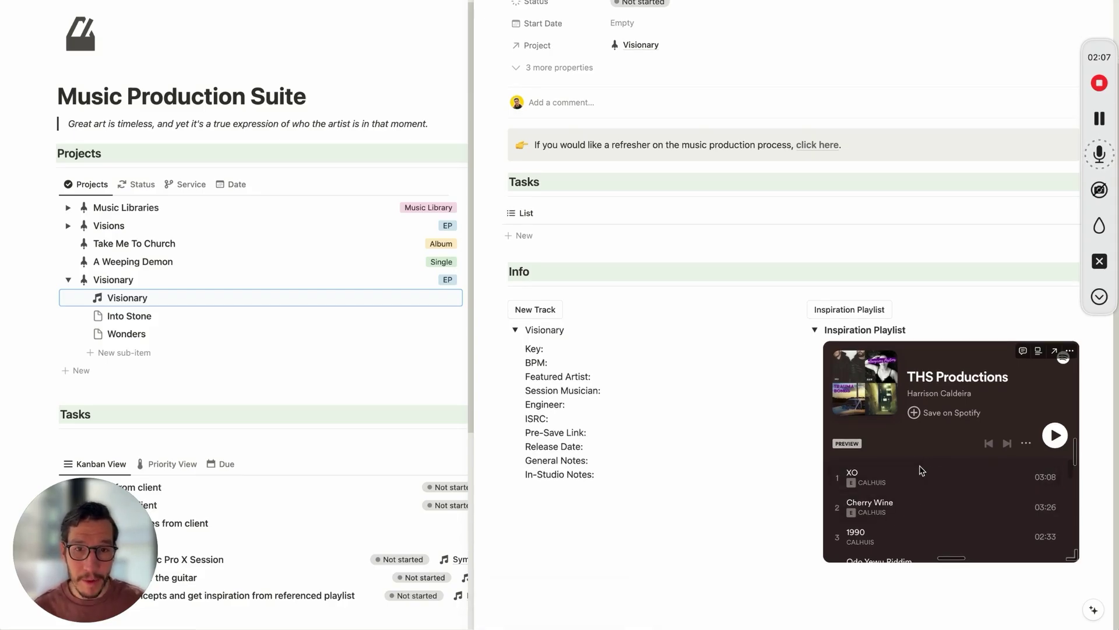
{"action": "scroll", "coordinate": [921, 470], "scroll_direction": "up", "scroll_amount": 2}
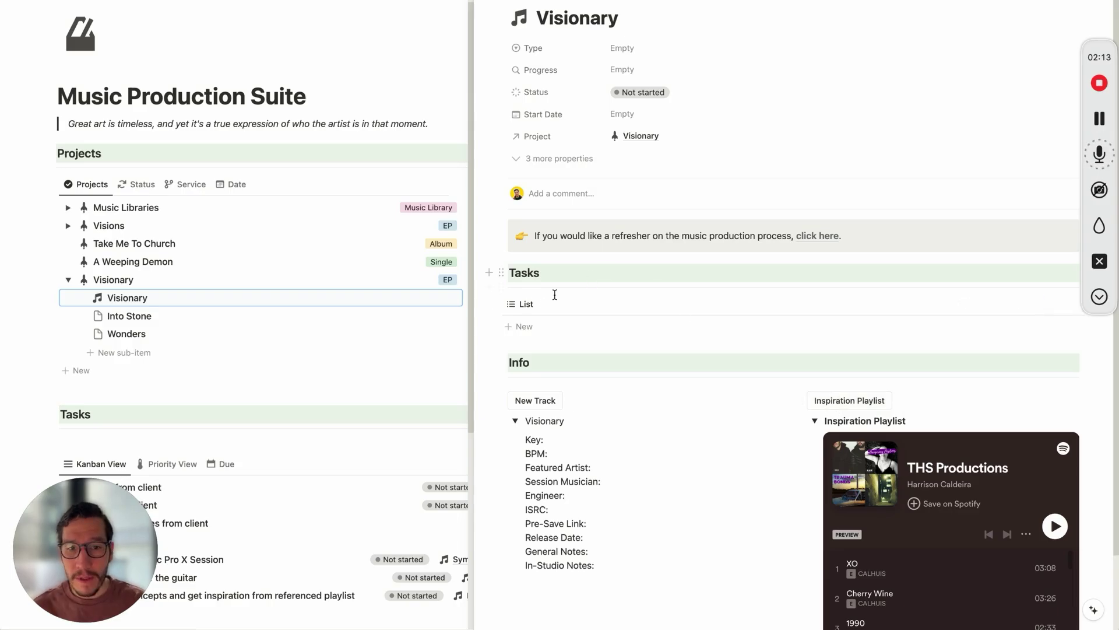
- Add a 'Complete music production' task to the Visionary song
{"action": "left_click", "coordinate": [549, 328]}
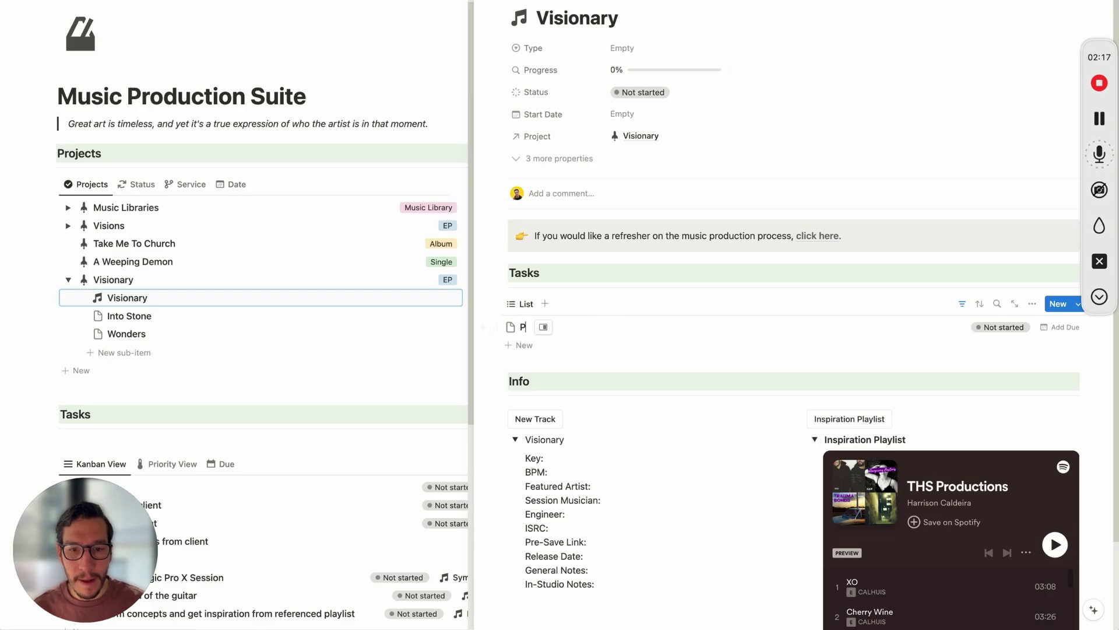
{"action": "type", "text": "Compelet"}
{"action": "key", "text": "BackSpace"}
{"action": "key", "text": "BackSpace"}
{"action": "key", "text": "BackSpace"}
{"action": "key", "text": "BackSpace"}
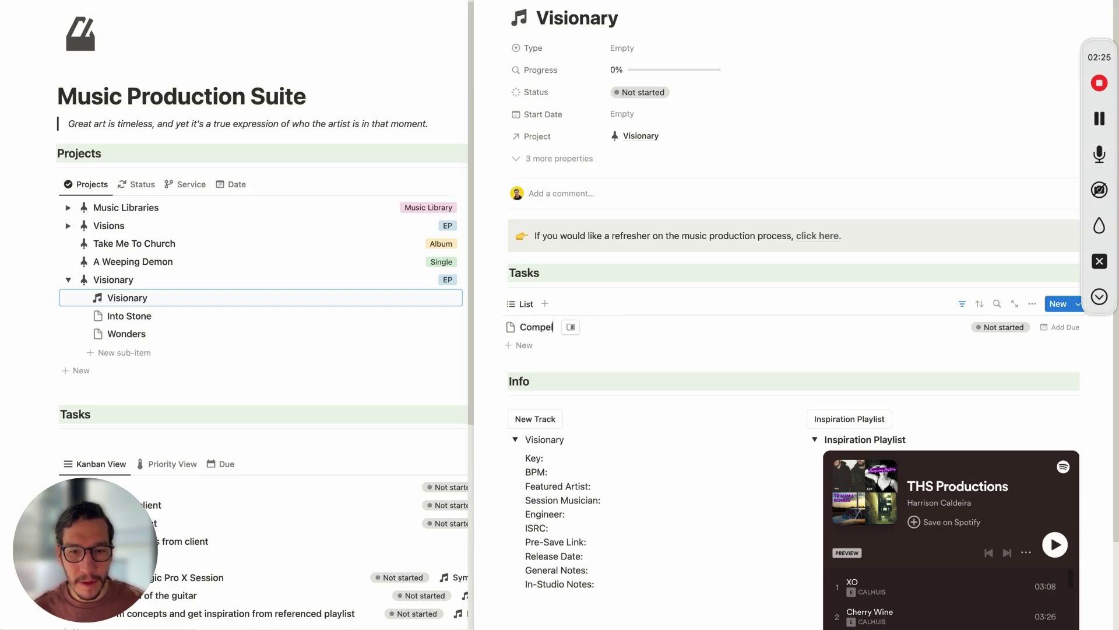
{"action": "type", "text": "lete music production"}
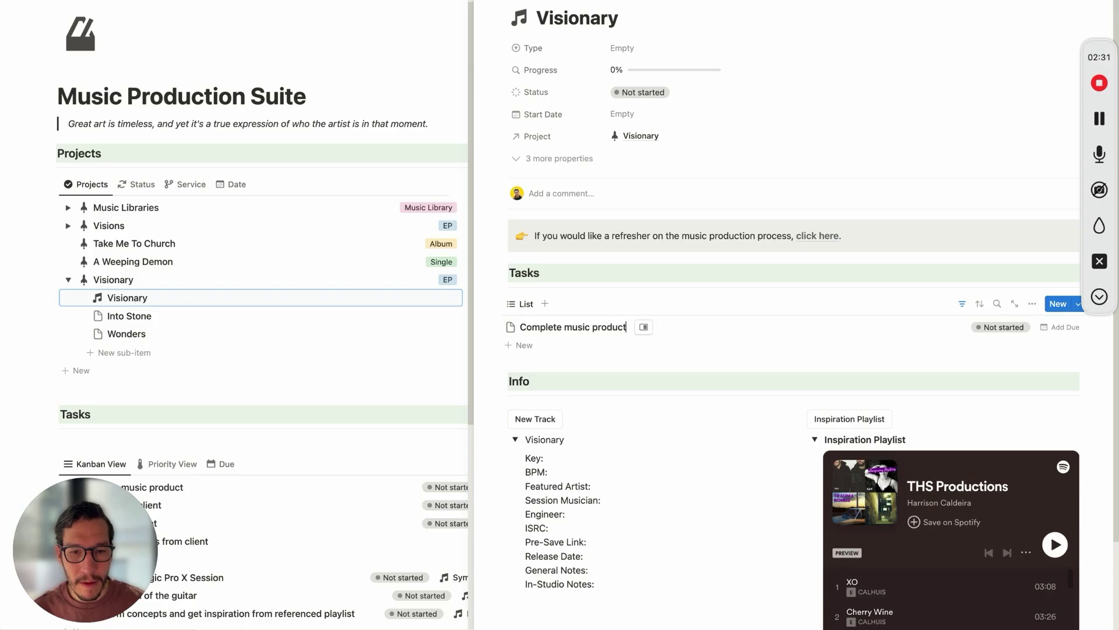
- Apply the Song Template to the Into Stone and Wonders songs
{"action": "left_click", "coordinate": [222, 317]}
{"action": "left_click", "coordinate": [577, 277]}
{"action": "left_click", "coordinate": [345, 333]}
{"action": "left_click", "coordinate": [577, 278]}
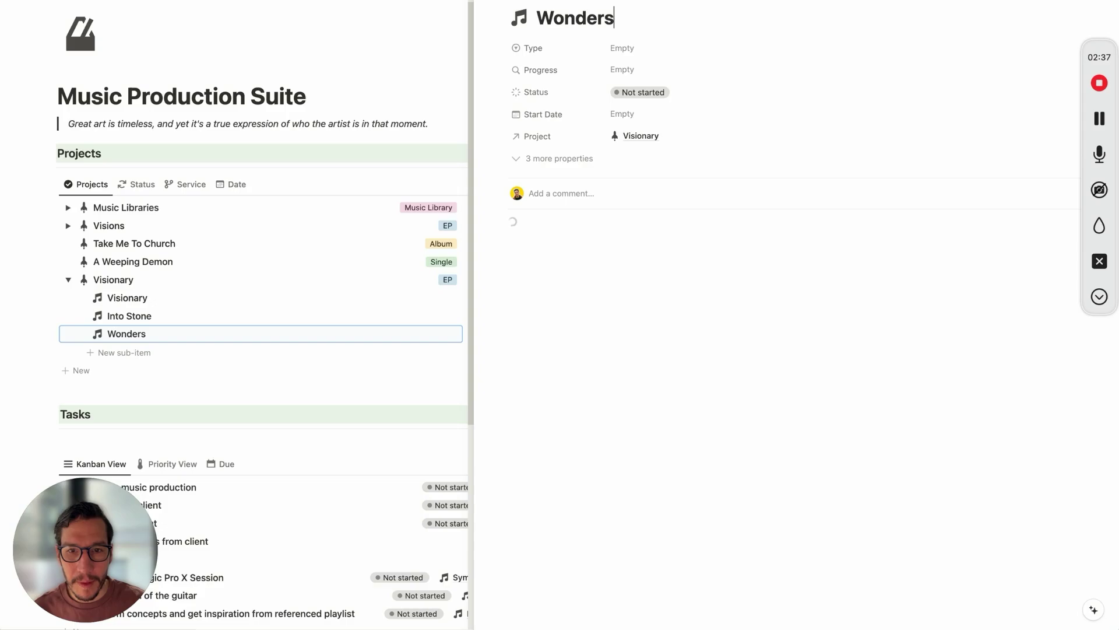
{"action": "key", "text": "Escape"}
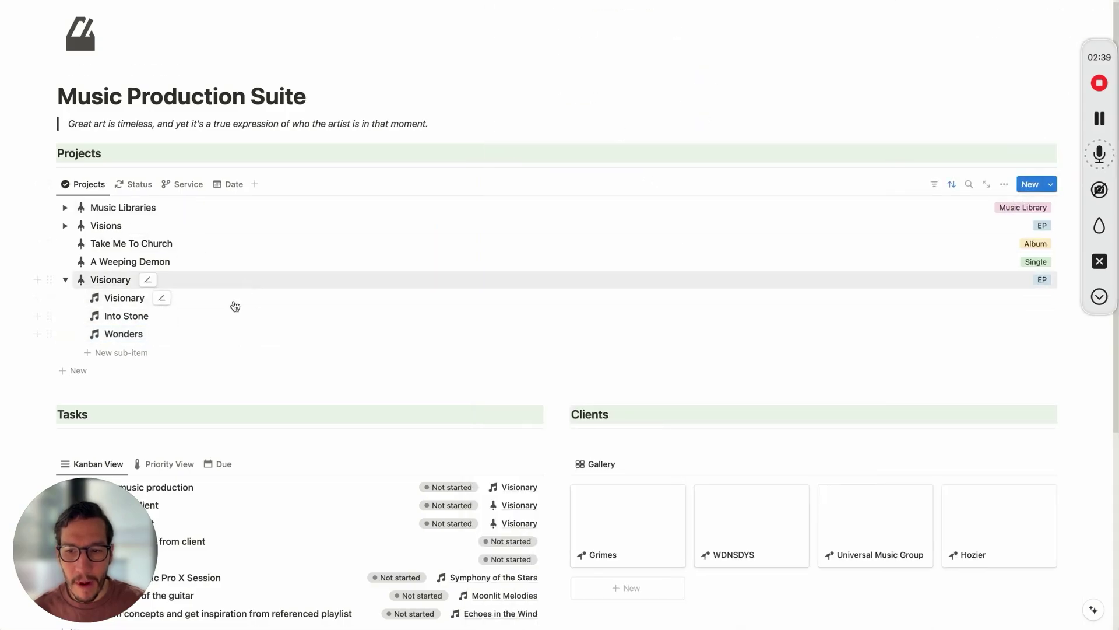
- Move Visionary to In progress and set its Recording, Production and Mixing services
{"action": "left_click", "coordinate": [137, 192]}
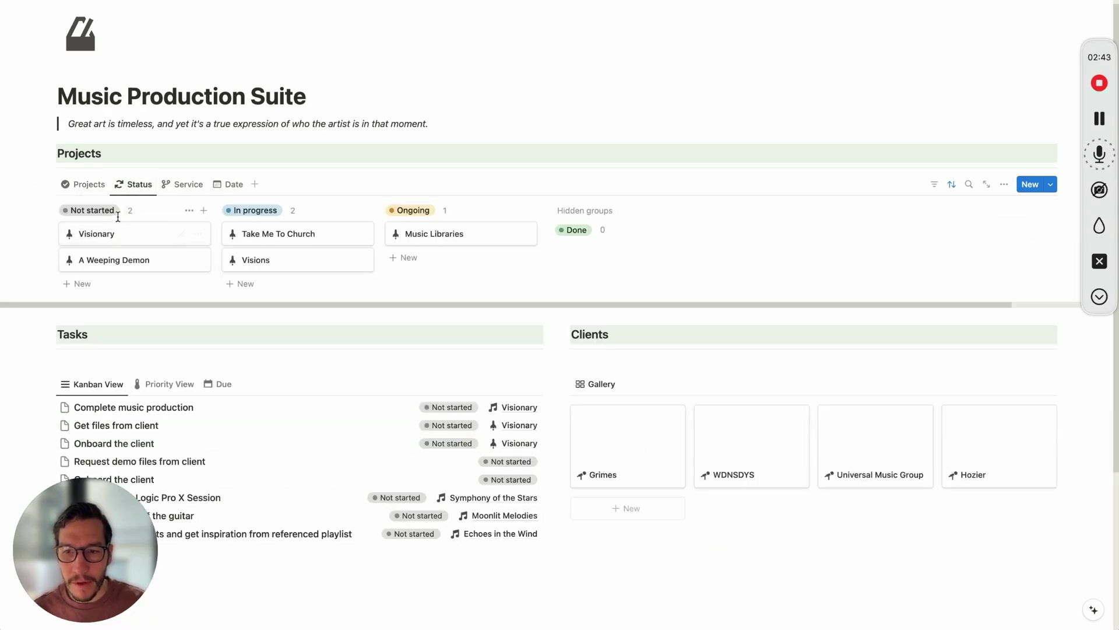
{"action": "left_click_drag", "start_coordinate": [125, 234], "coordinate": [288, 243]}
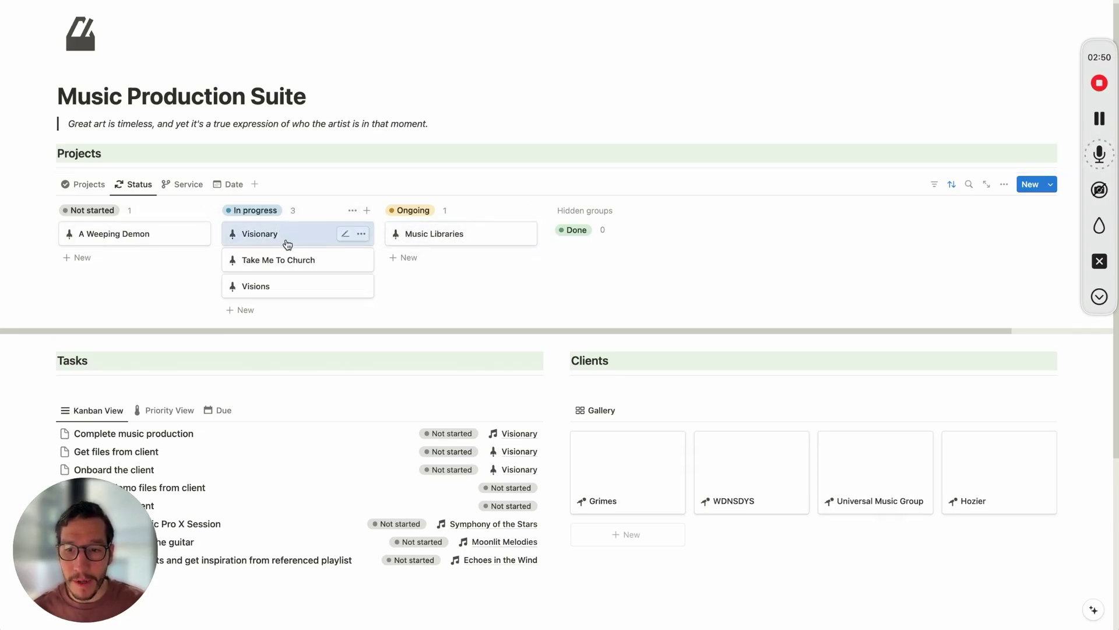
{"action": "left_click", "coordinate": [184, 192]}
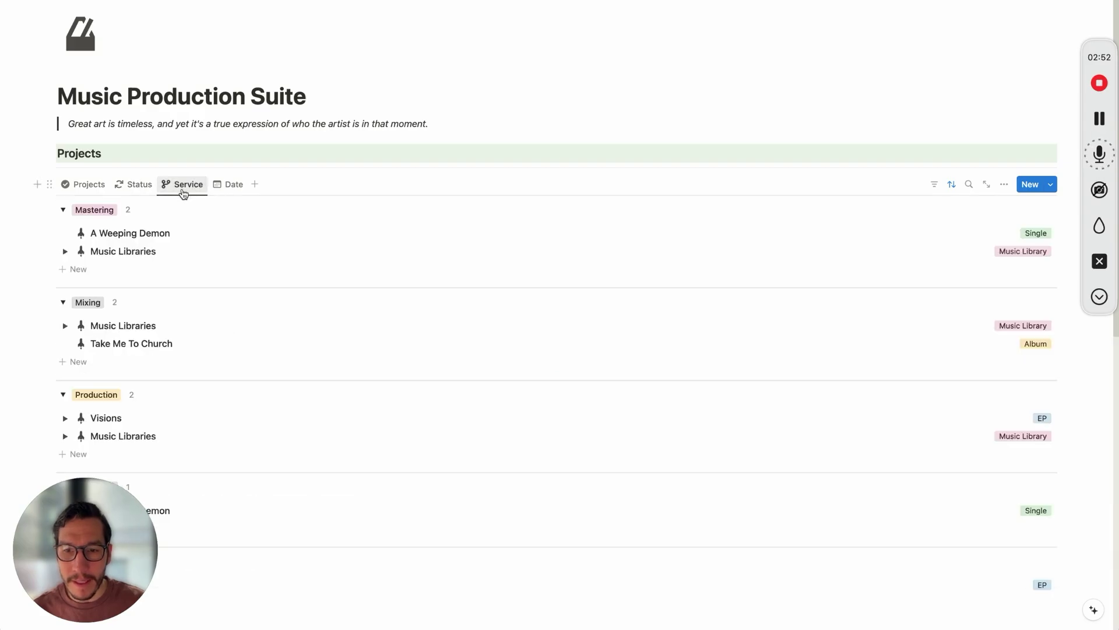
{"action": "scroll", "coordinate": [320, 372], "scroll_direction": "down", "scroll_amount": 5}
{"action": "scroll", "coordinate": [322, 373], "scroll_direction": "up", "scroll_amount": 2}
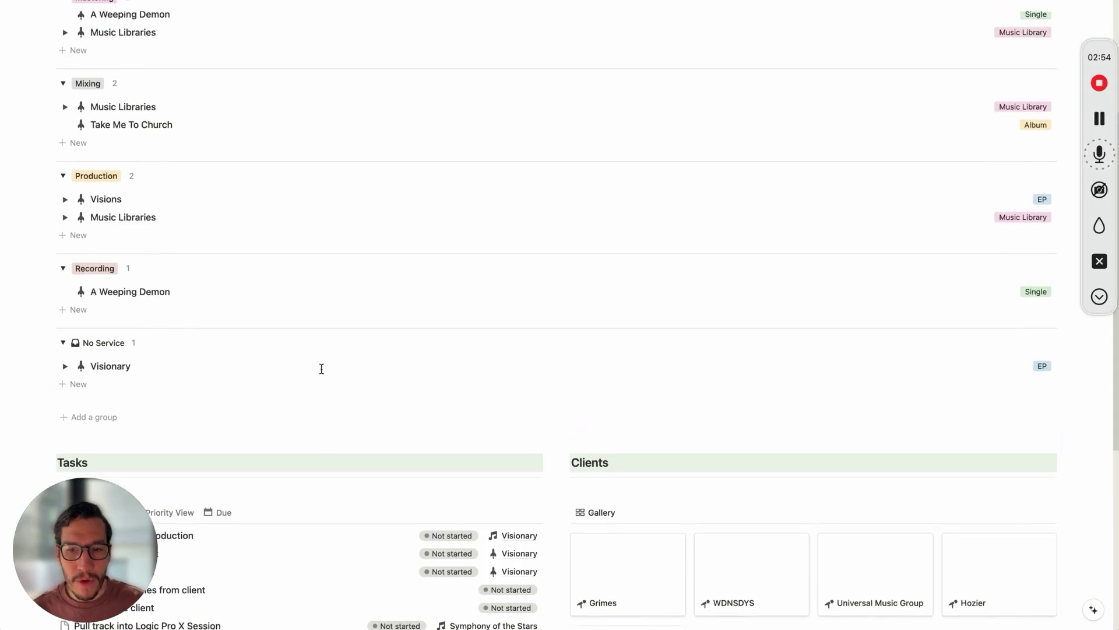
{"action": "scroll", "coordinate": [321, 374], "scroll_direction": "up", "scroll_amount": 4}
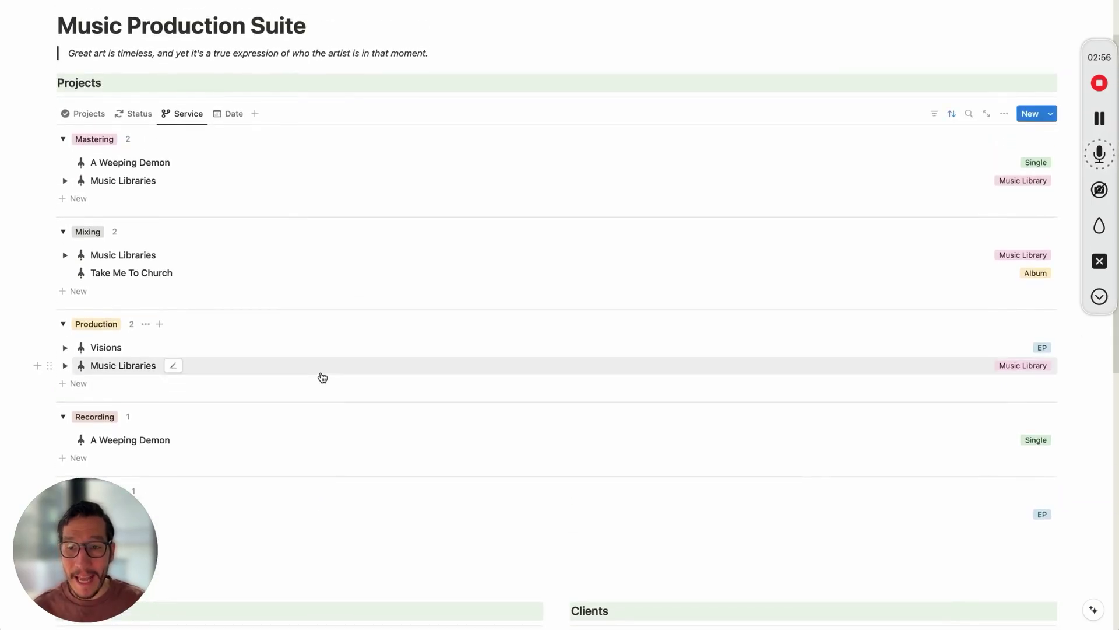
{"action": "scroll", "coordinate": [212, 133], "scroll_direction": "down", "scroll_amount": 1}
- Close the Visionary page and switch the Projects to the Date calendar view
{"action": "scroll", "coordinate": [212, 282], "scroll_direction": "down", "scroll_amount": 2}
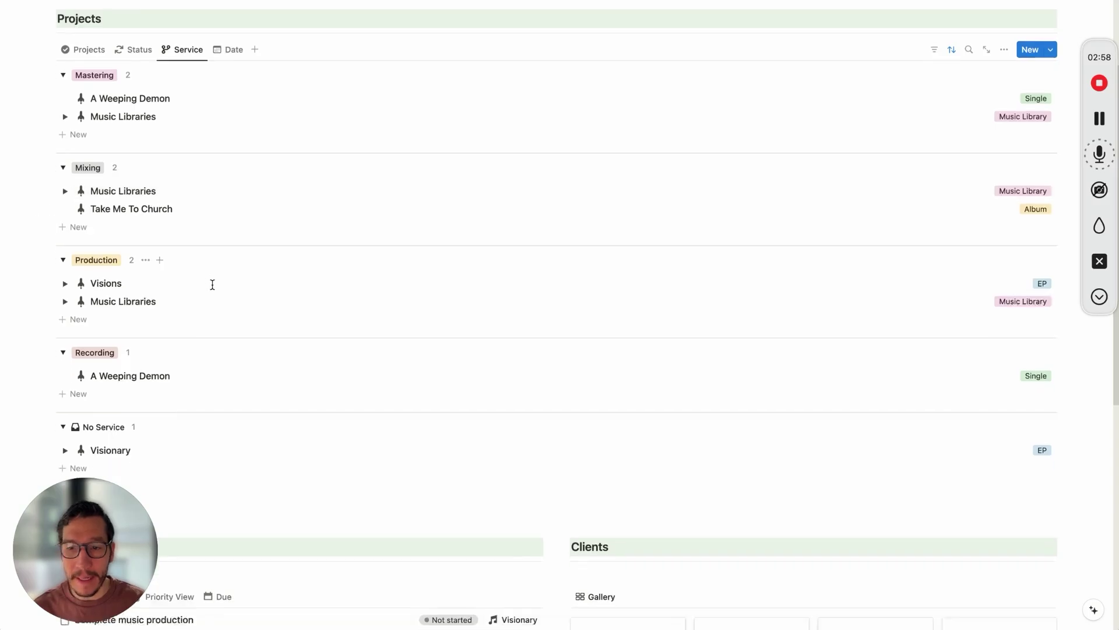
{"action": "scroll", "coordinate": [216, 287], "scroll_direction": "down", "scroll_amount": 1}
{"action": "scroll", "coordinate": [210, 315], "scroll_direction": "up", "scroll_amount": 1}
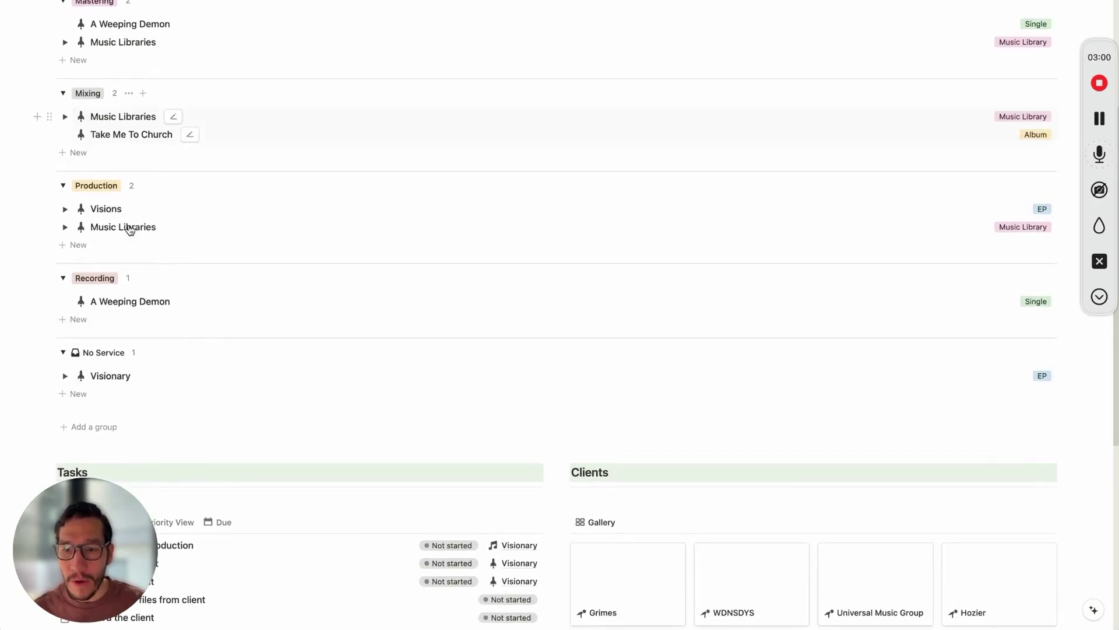
{"action": "scroll", "coordinate": [160, 255], "scroll_direction": "down", "scroll_amount": 1}
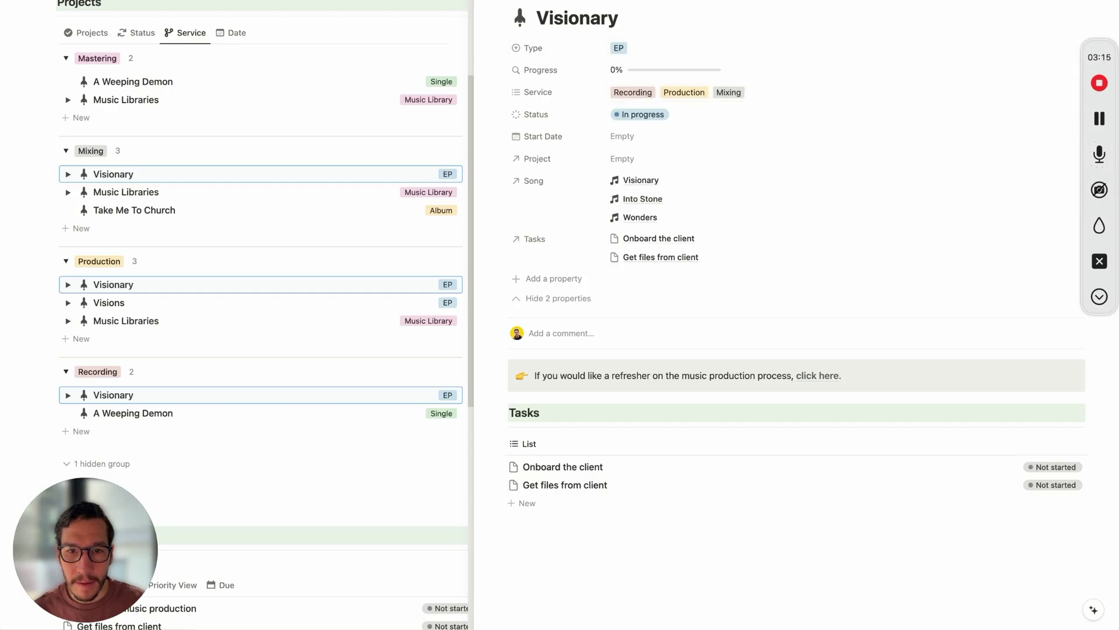
{"action": "left_click", "coordinate": [236, 33]}
{"action": "left_click", "coordinate": [236, 32]}
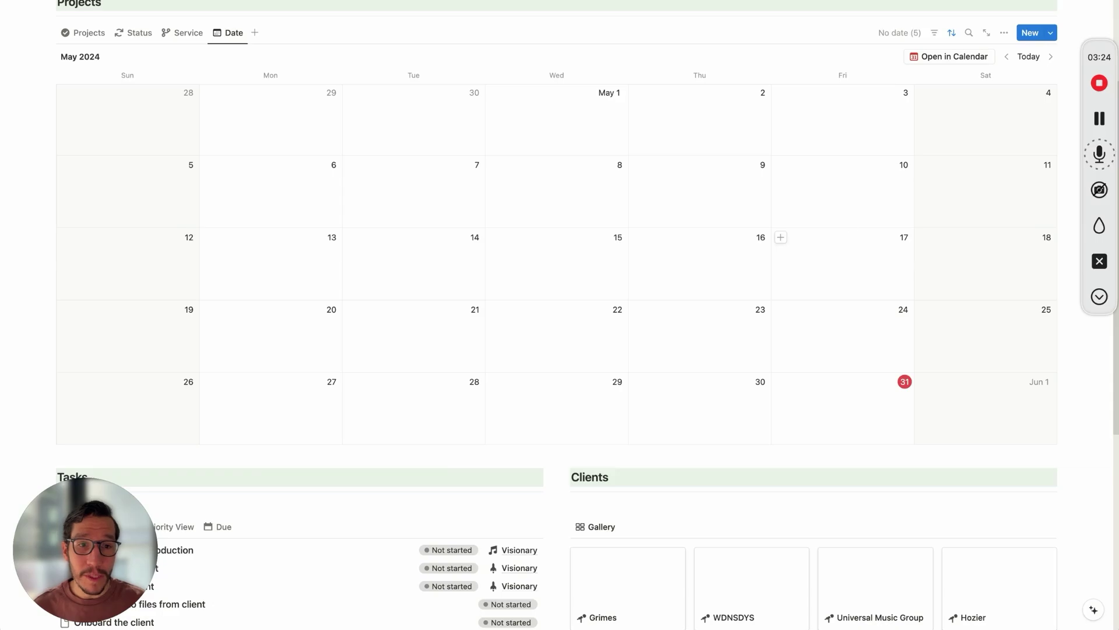
- Place Visionary from the No date list on May 31, extend it to June 1, and verify
{"action": "left_click", "coordinate": [899, 35]}
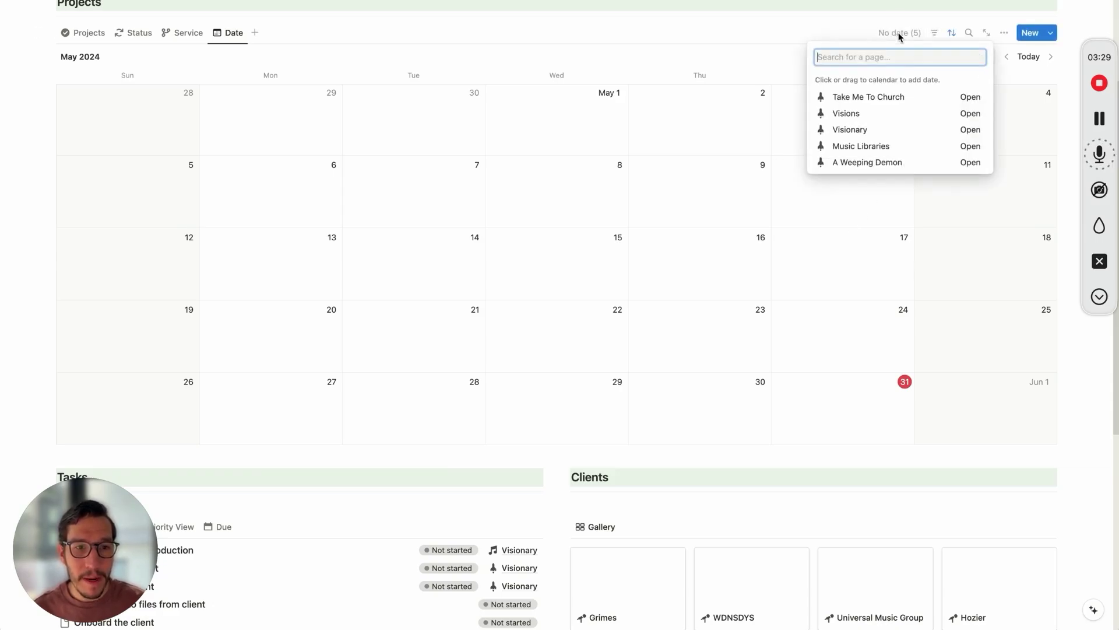
{"action": "left_click", "coordinate": [875, 132]}
{"action": "left_click", "coordinate": [913, 335]}
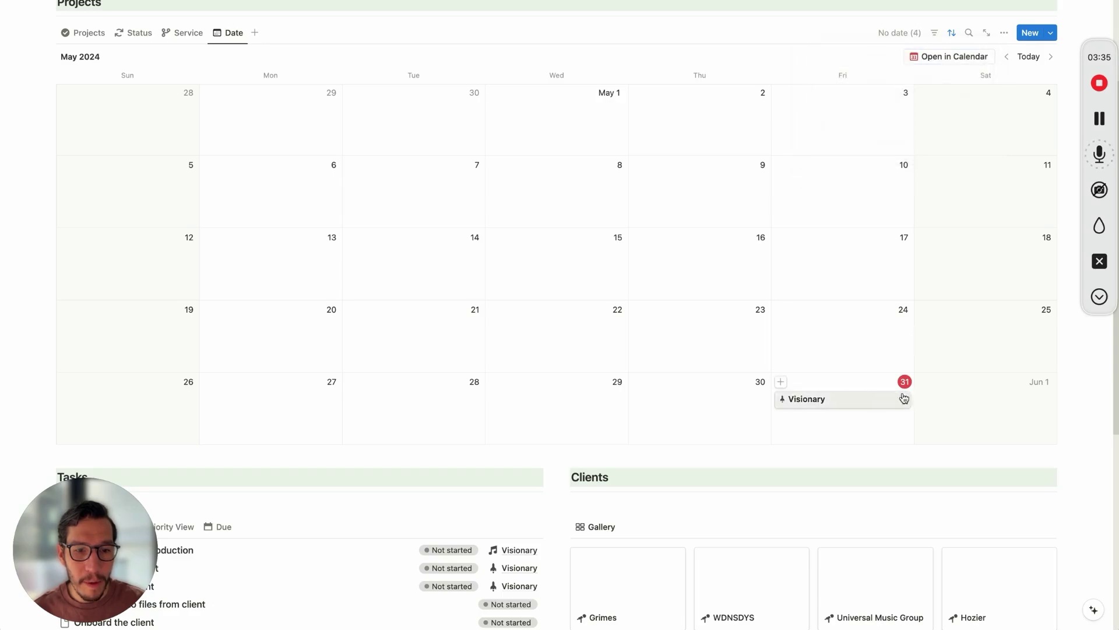
{"action": "left_click_drag", "start_coordinate": [912, 400], "coordinate": [1030, 414]}
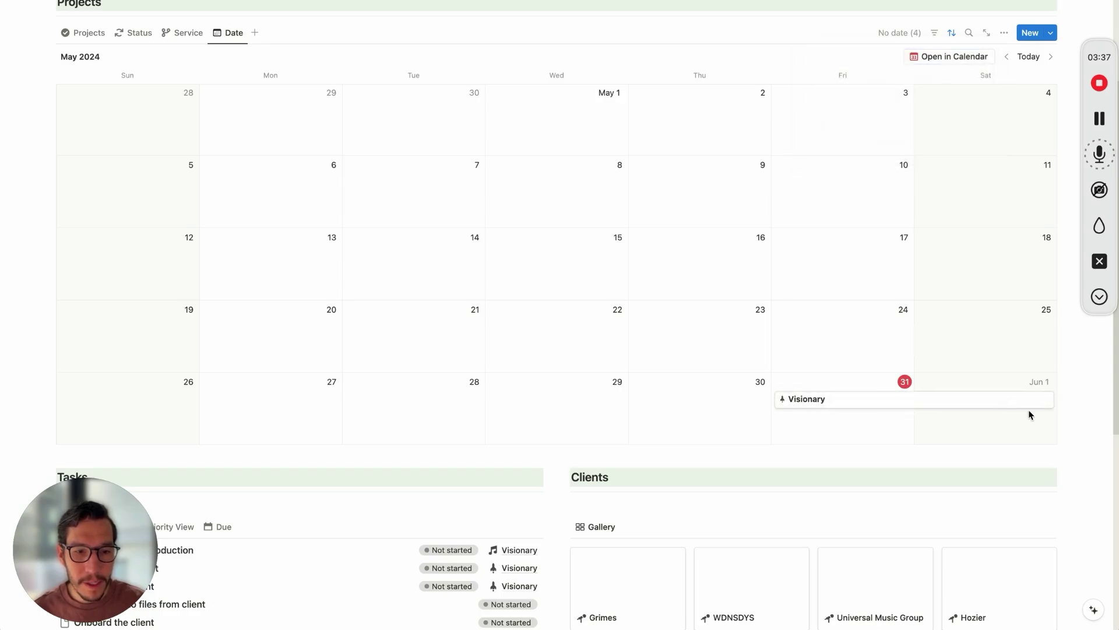
{"action": "left_click", "coordinate": [850, 405]}
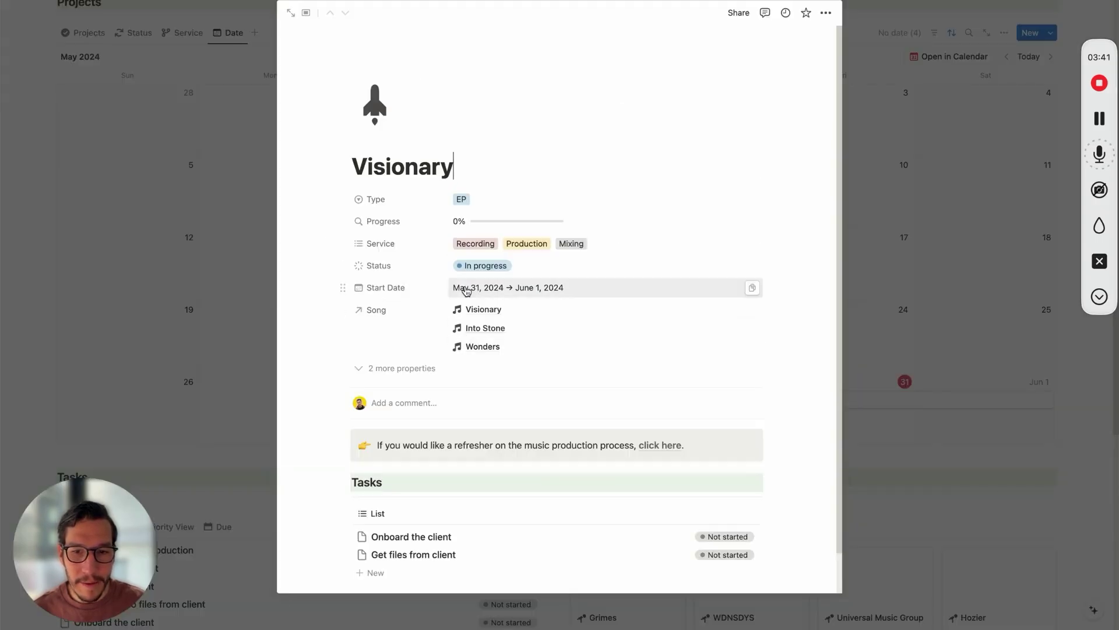
{"action": "left_click", "coordinate": [899, 283]}
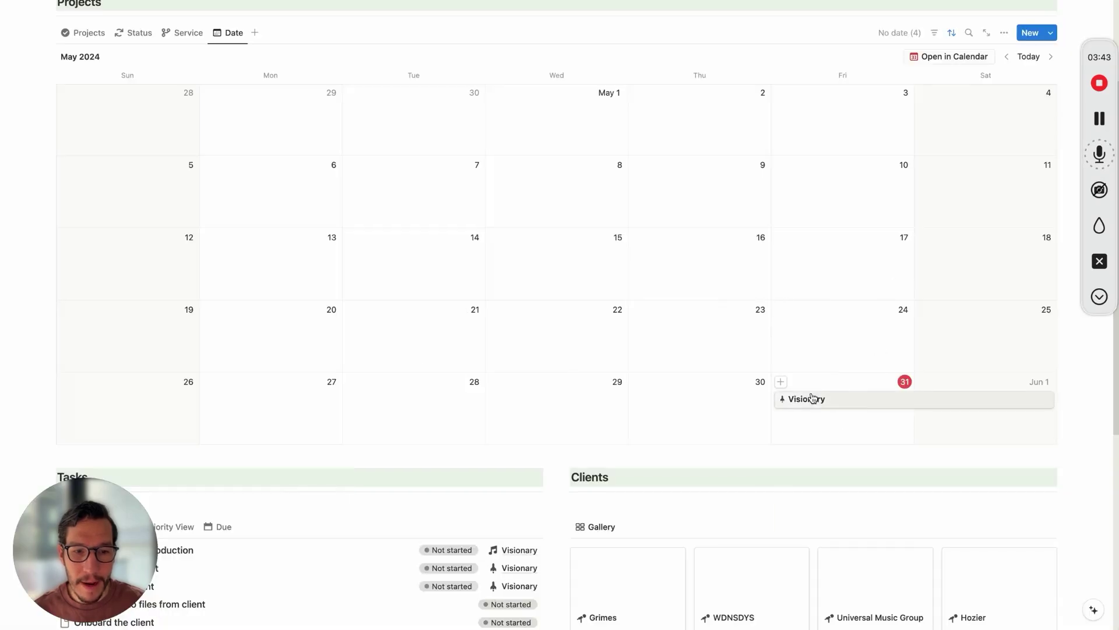
{"action": "scroll", "coordinate": [848, 405], "scroll_direction": "down", "scroll_amount": 3}
{"action": "left_click", "coordinate": [833, 269]}
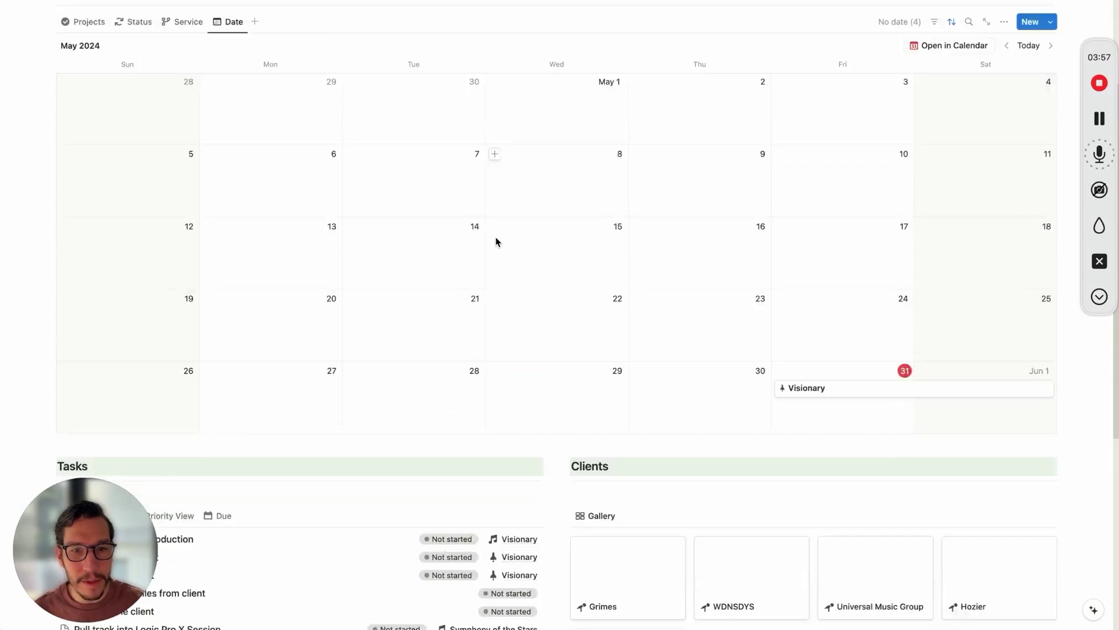
{"action": "scroll", "coordinate": [496, 241], "scroll_direction": "down", "scroll_amount": 10}
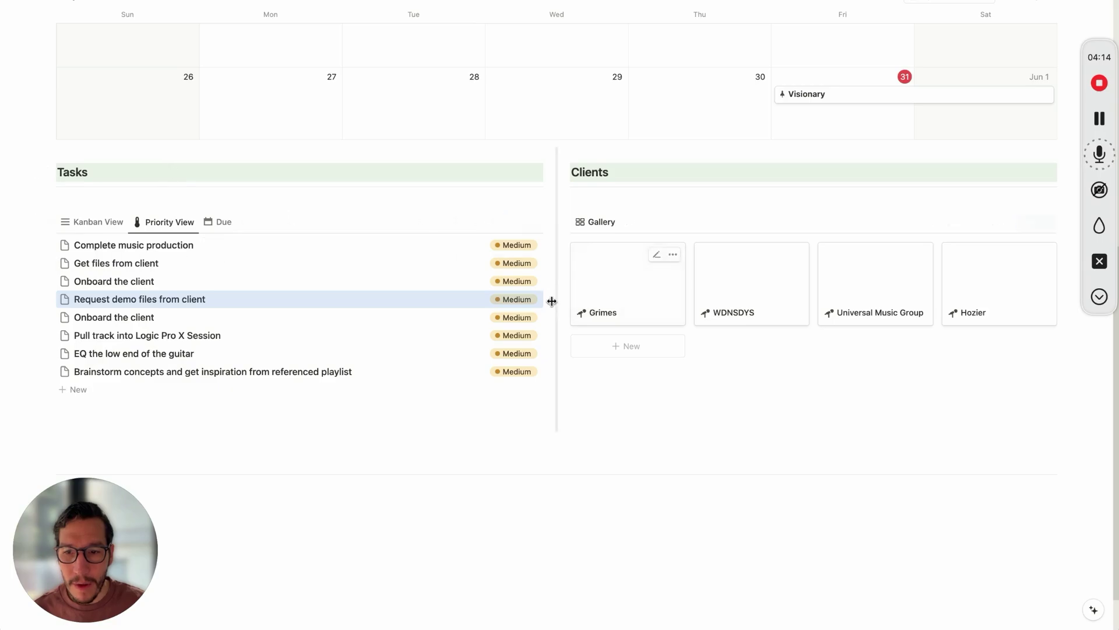
- Set Request demo files from client and Complete music production to High priority
{"action": "left_click", "coordinate": [528, 299]}
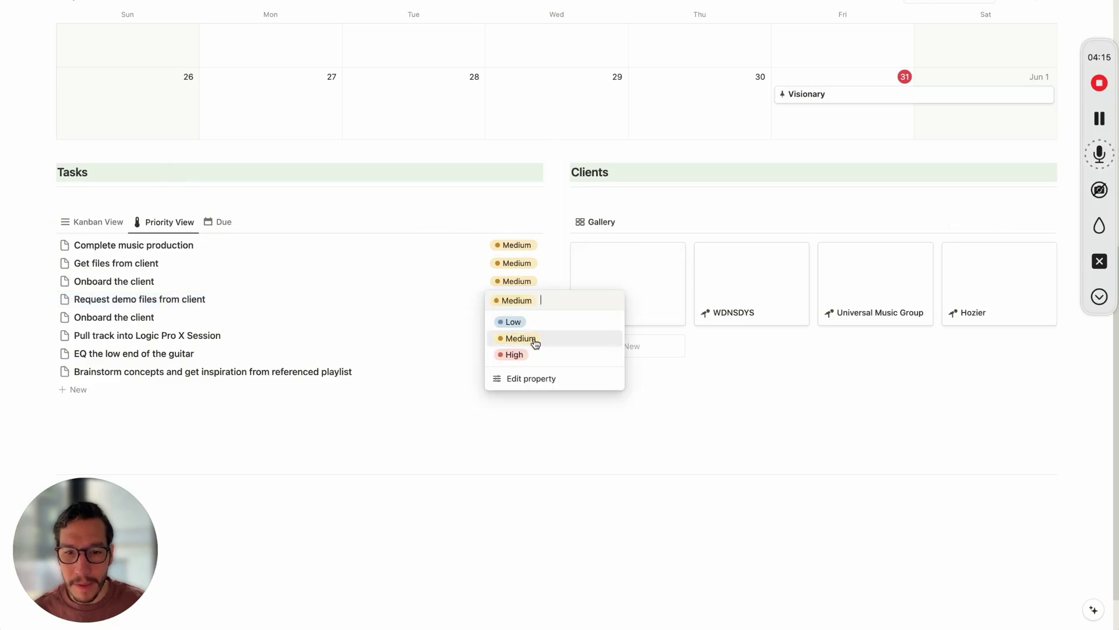
{"action": "left_click", "coordinate": [532, 354]}
{"action": "left_click", "coordinate": [517, 245]}
{"action": "left_click", "coordinate": [532, 300]}
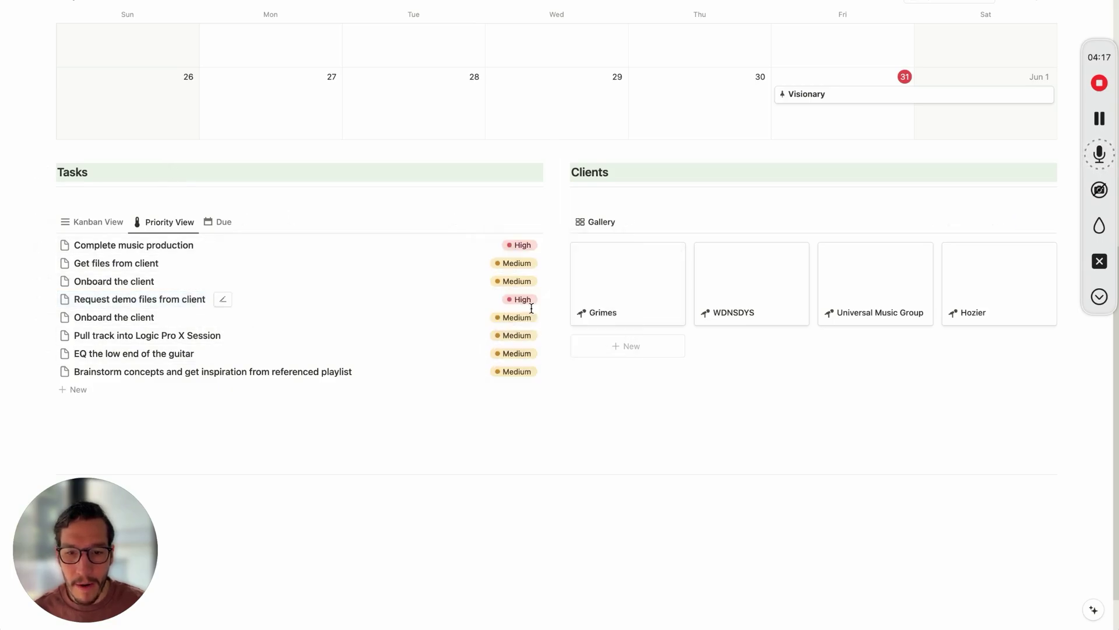
- Switch the tasks to the Due view and clear the row selection
{"action": "scroll", "coordinate": [404, 350], "scroll_direction": "down", "scroll_amount": 2}
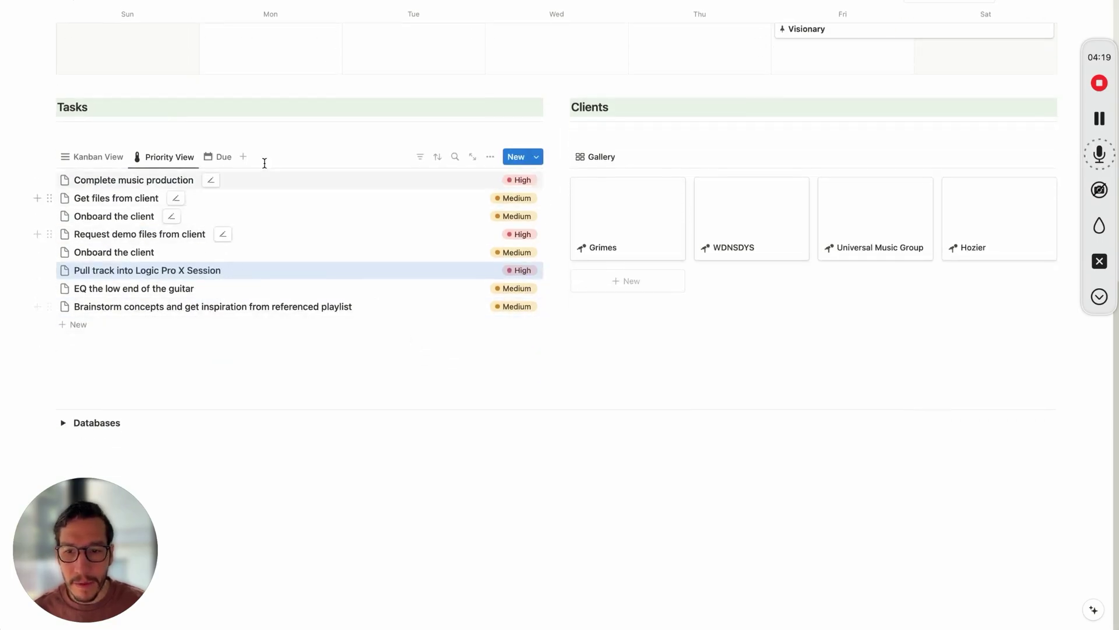
{"action": "left_click", "coordinate": [221, 165]}
{"action": "scroll", "coordinate": [220, 161], "scroll_direction": "up", "scroll_amount": 2}
{"action": "left_click", "coordinate": [372, 194]}
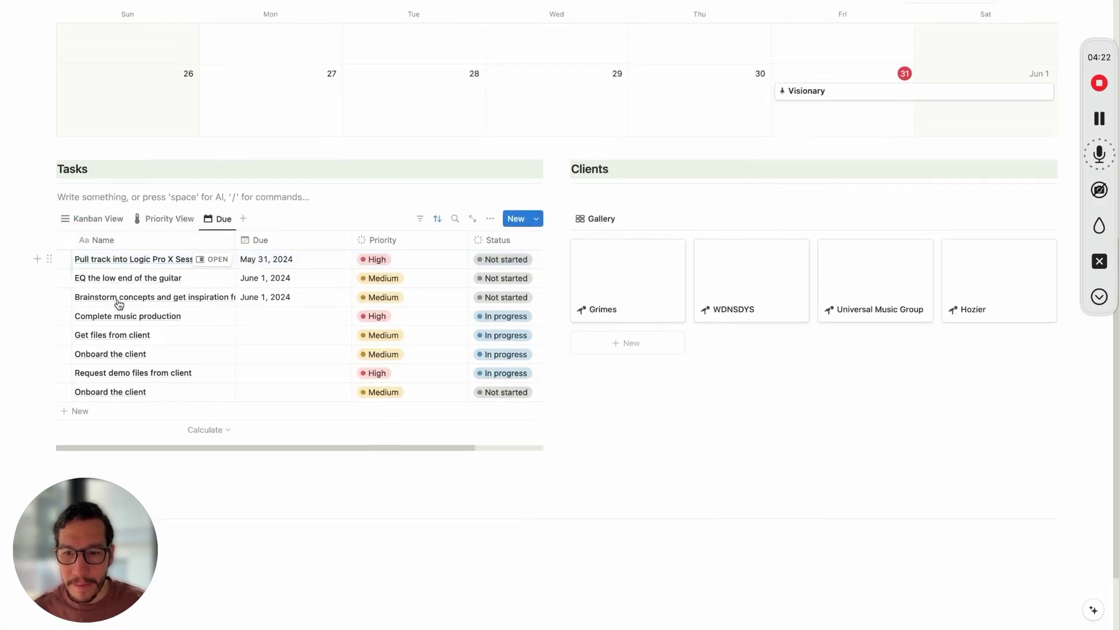
{"action": "scroll", "coordinate": [233, 297], "scroll_direction": "up", "scroll_amount": 1}
{"action": "scroll", "coordinate": [292, 336], "scroll_direction": "down", "scroll_amount": 1}
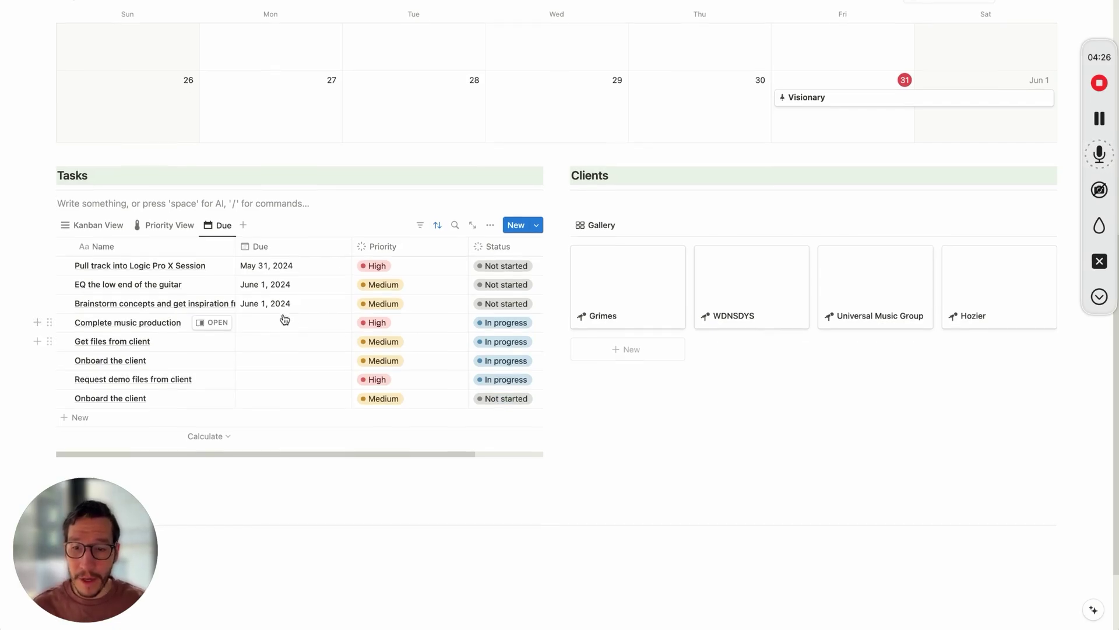
{"action": "scroll", "coordinate": [224, 321], "scroll_direction": "down", "scroll_amount": 1}
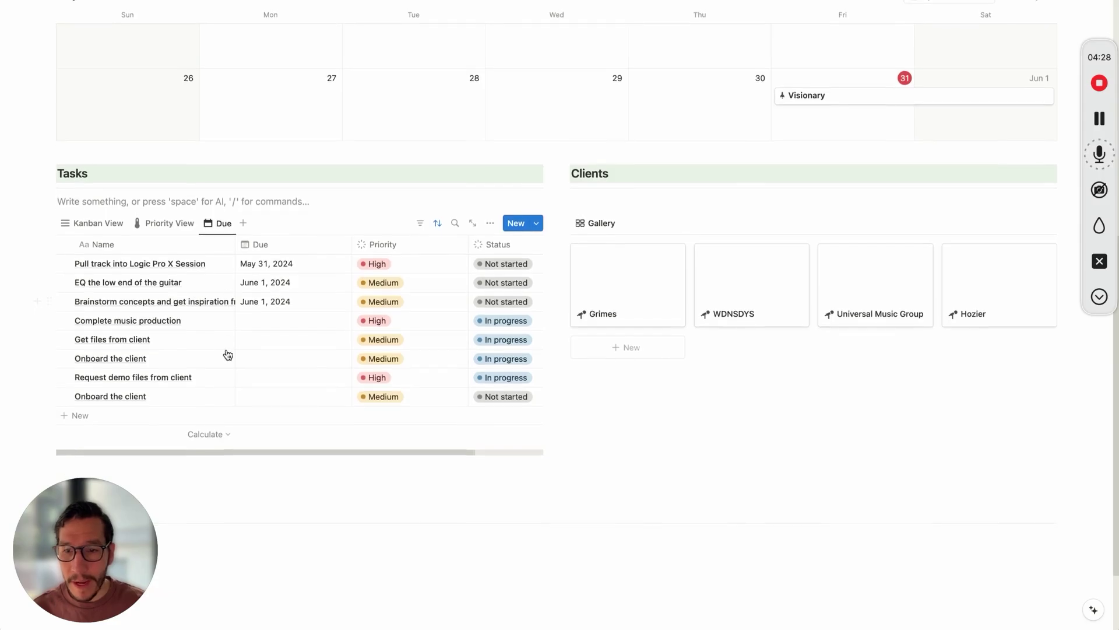
- Set Complete music production's due date to June 4, 2024
{"action": "left_click", "coordinate": [292, 323]}
{"action": "left_click", "coordinate": [250, 384]}
{"action": "left_click", "coordinate": [269, 322]}
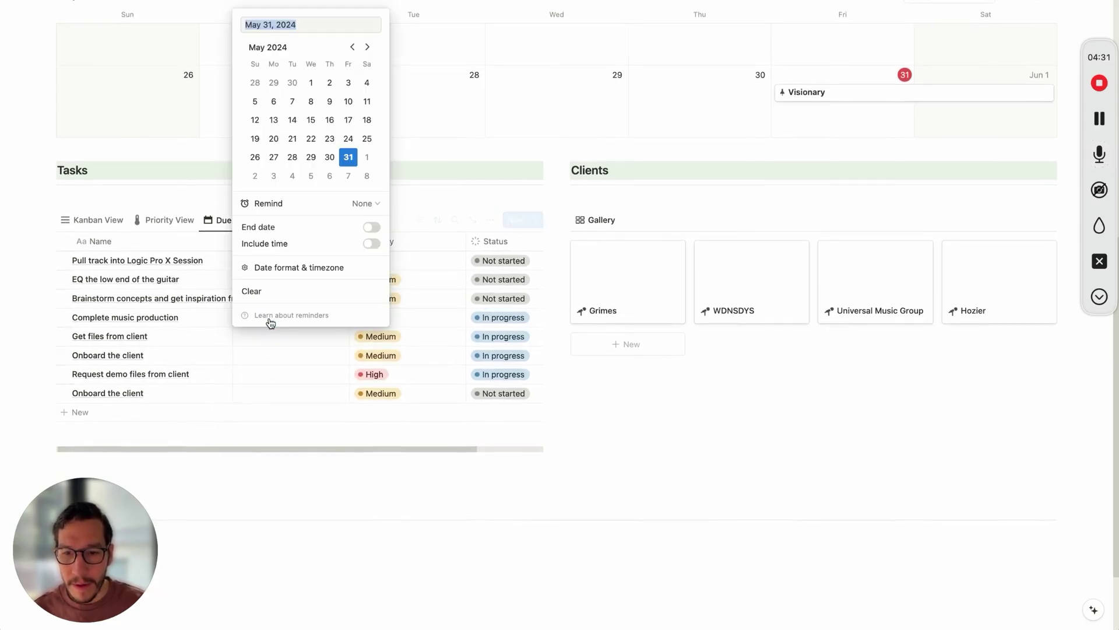
{"action": "left_click", "coordinate": [292, 176]}
{"action": "key", "text": "Escape"}
- Check the Home dashboard, then date Onboard the client May 28, 2024
{"action": "mouse_move", "coordinate": [9, 146]}
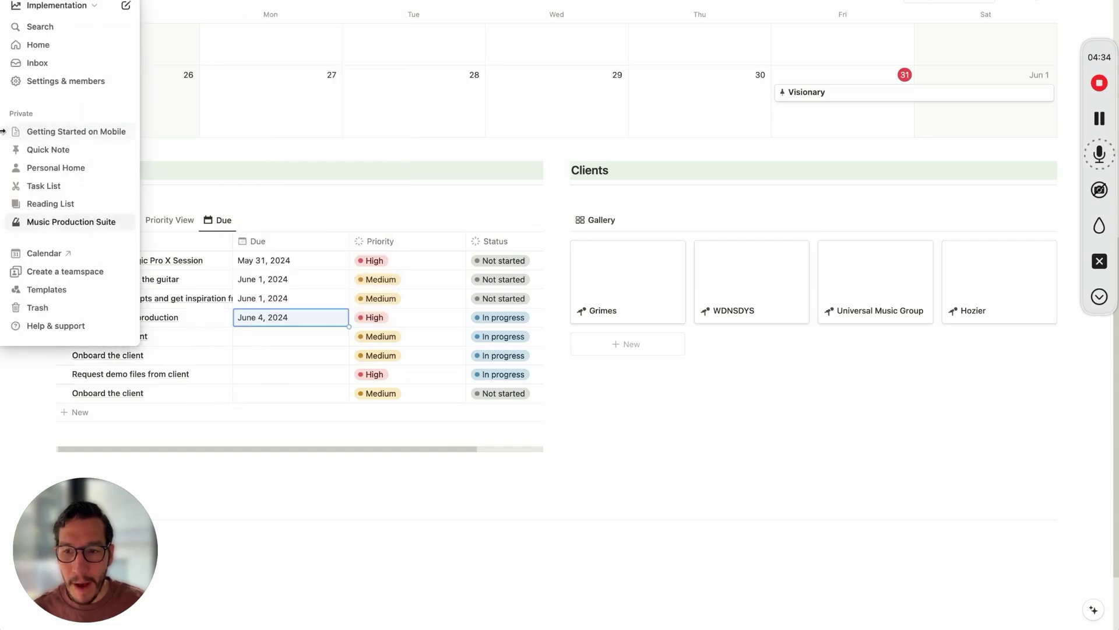
{"action": "left_click", "coordinate": [39, 45]}
{"action": "scroll", "coordinate": [420, 408], "scroll_direction": "down", "scroll_amount": 2}
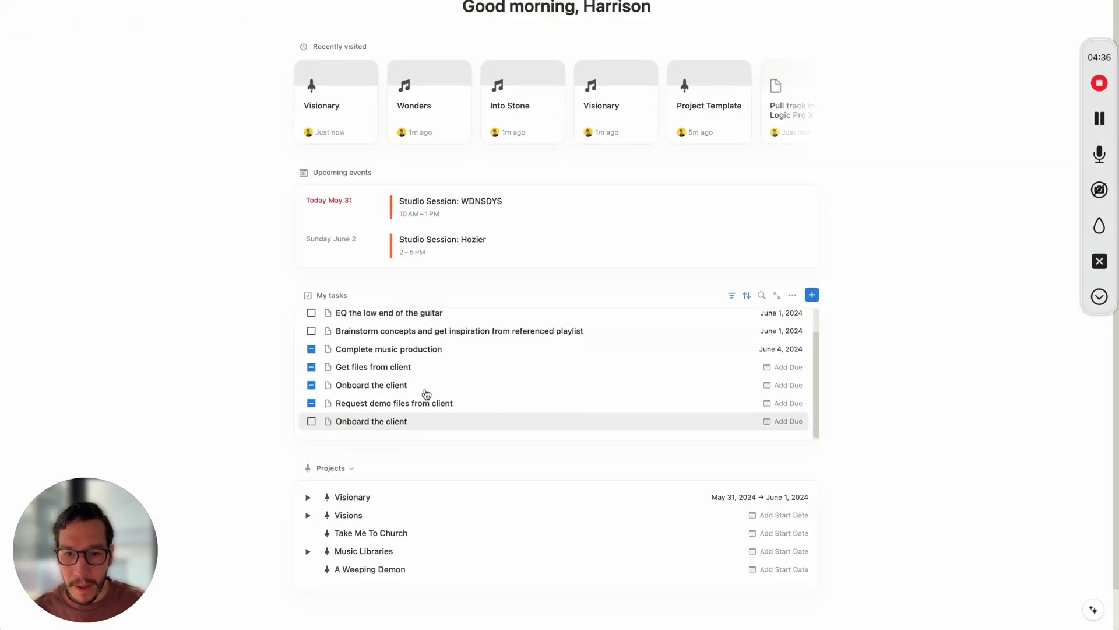
{"action": "scroll", "coordinate": [560, 361], "scroll_direction": "up", "scroll_amount": 2}
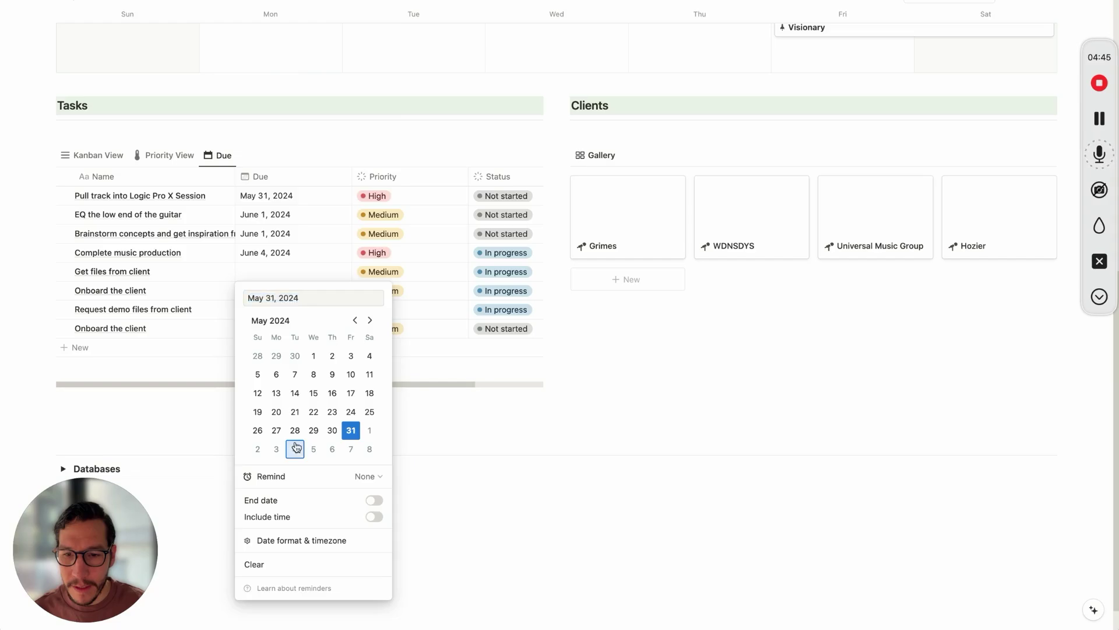
{"action": "left_click", "coordinate": [295, 427]}
{"action": "key", "text": "Escape"}
- Switch the Projects to the Status view and then the plain List view
{"action": "scroll", "coordinate": [216, 198], "scroll_direction": "up", "scroll_amount": 5}
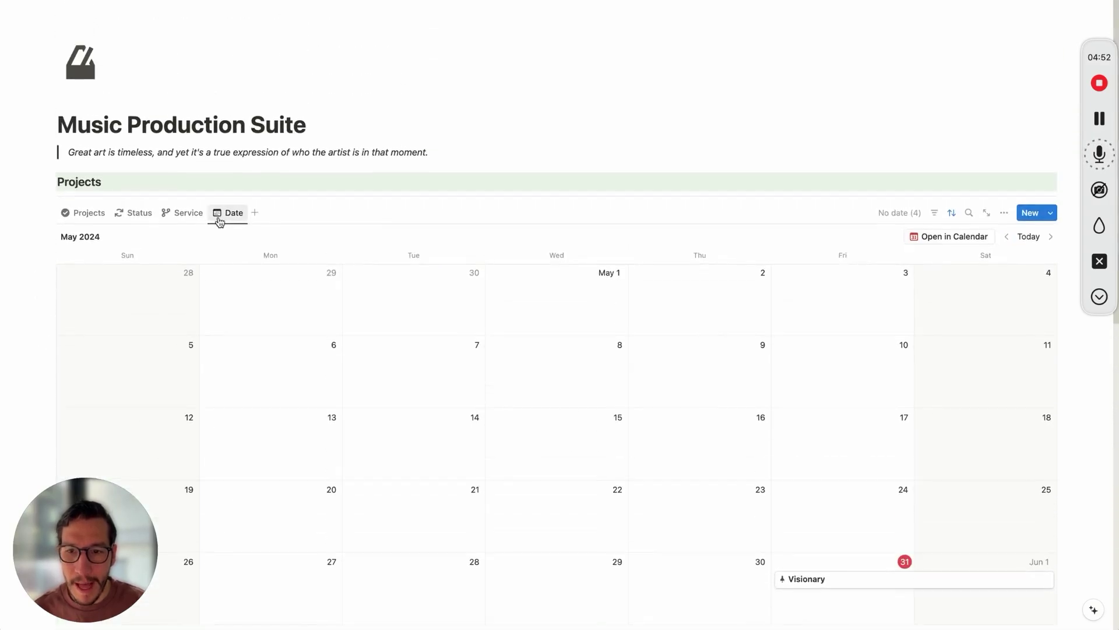
{"action": "left_click", "coordinate": [139, 211]}
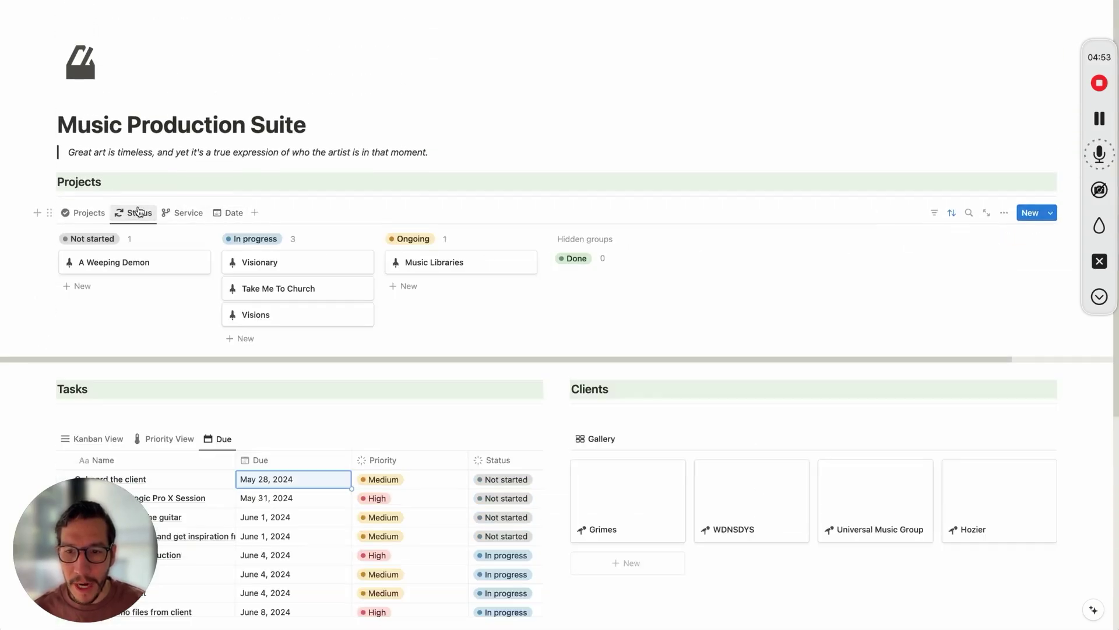
{"action": "left_click", "coordinate": [83, 212]}
{"action": "scroll", "coordinate": [315, 268], "scroll_direction": "down", "scroll_amount": 3}
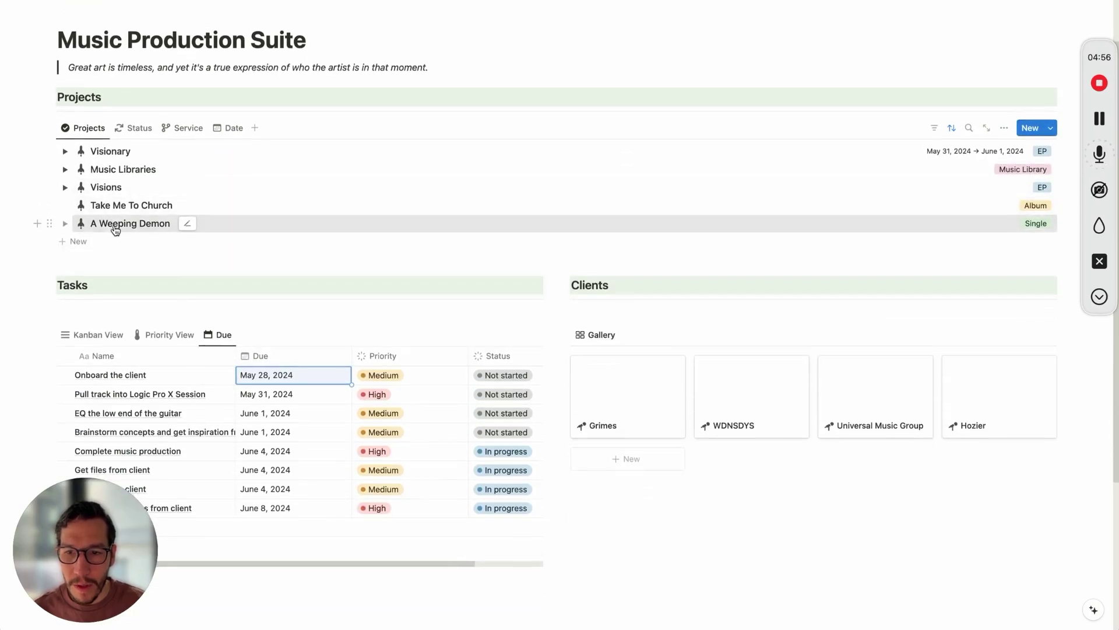
{"action": "left_click", "coordinate": [192, 224]}
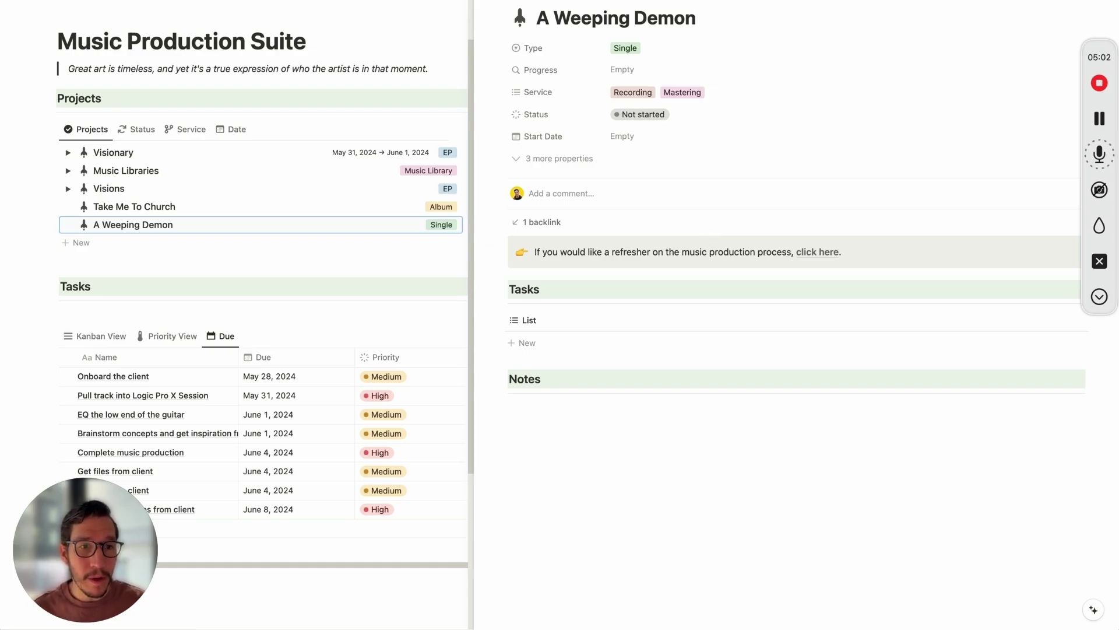
{"action": "left_click", "coordinate": [881, 24]}
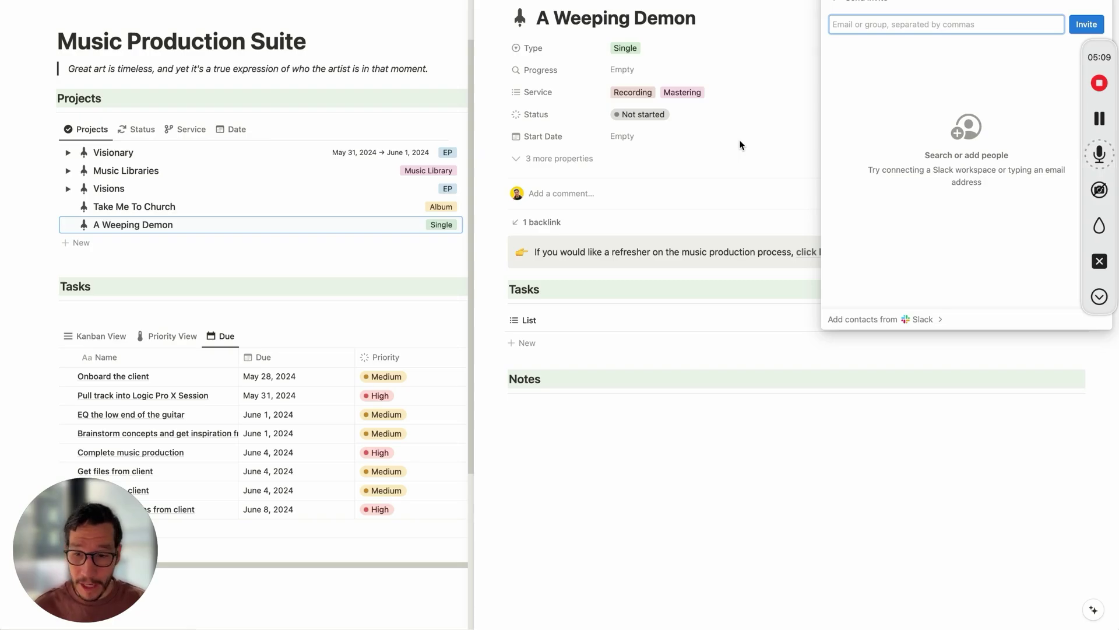
{"action": "left_click", "coordinate": [612, 92]}
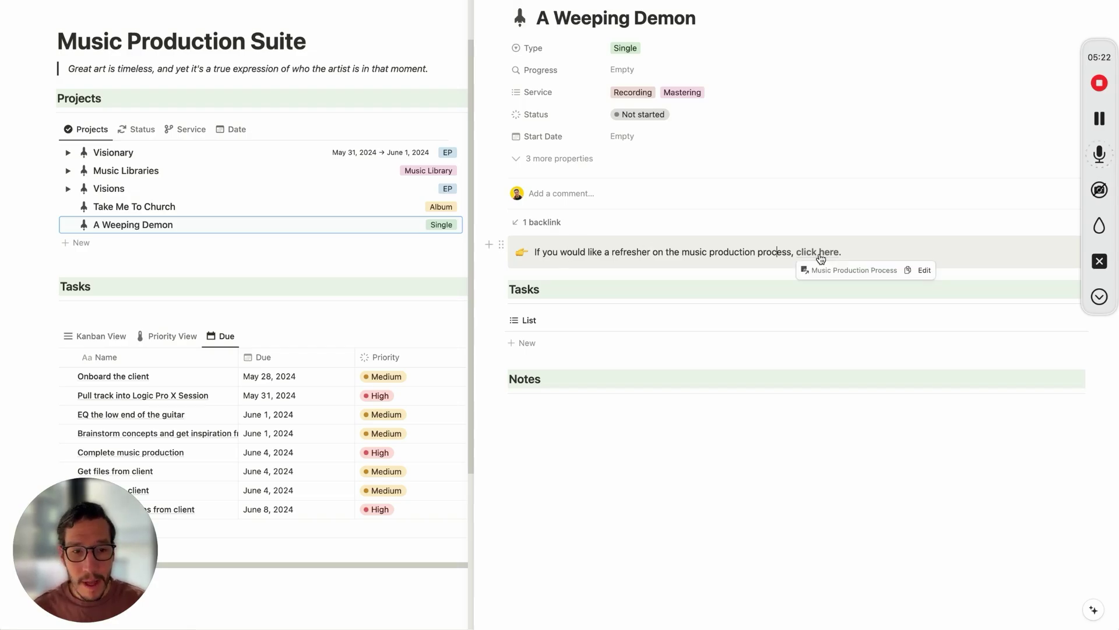
{"action": "left_click", "coordinate": [819, 253]}
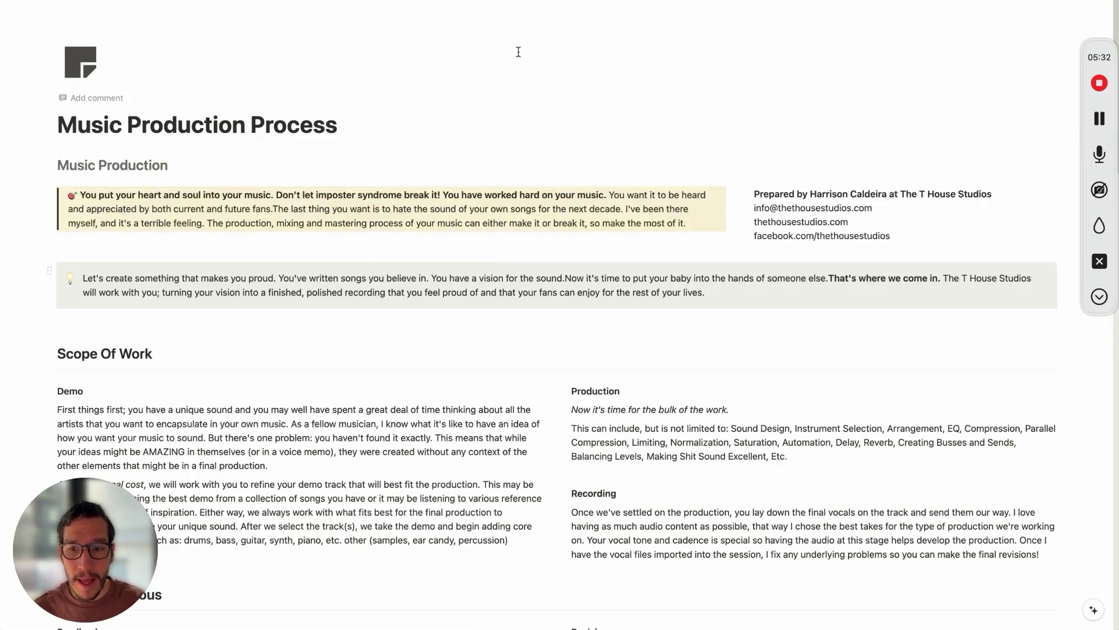
{"action": "scroll", "coordinate": [627, 342], "scroll_direction": "down", "scroll_amount": 13}
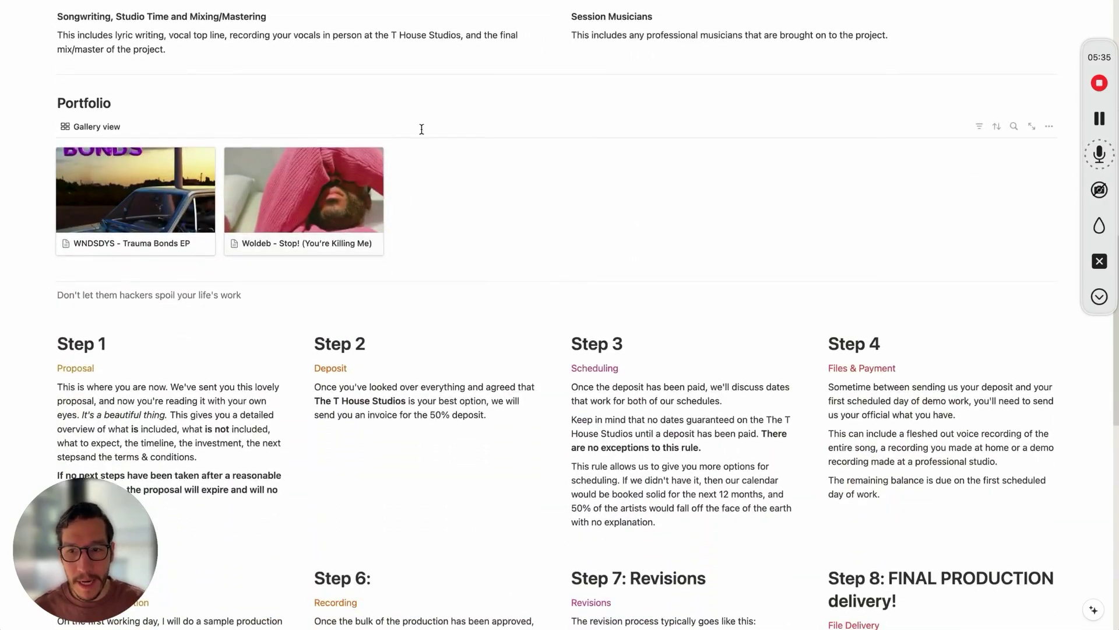
{"action": "scroll", "coordinate": [365, 336], "scroll_direction": "down", "scroll_amount": 2}
{"action": "scroll", "coordinate": [347, 315], "scroll_direction": "up", "scroll_amount": 15}
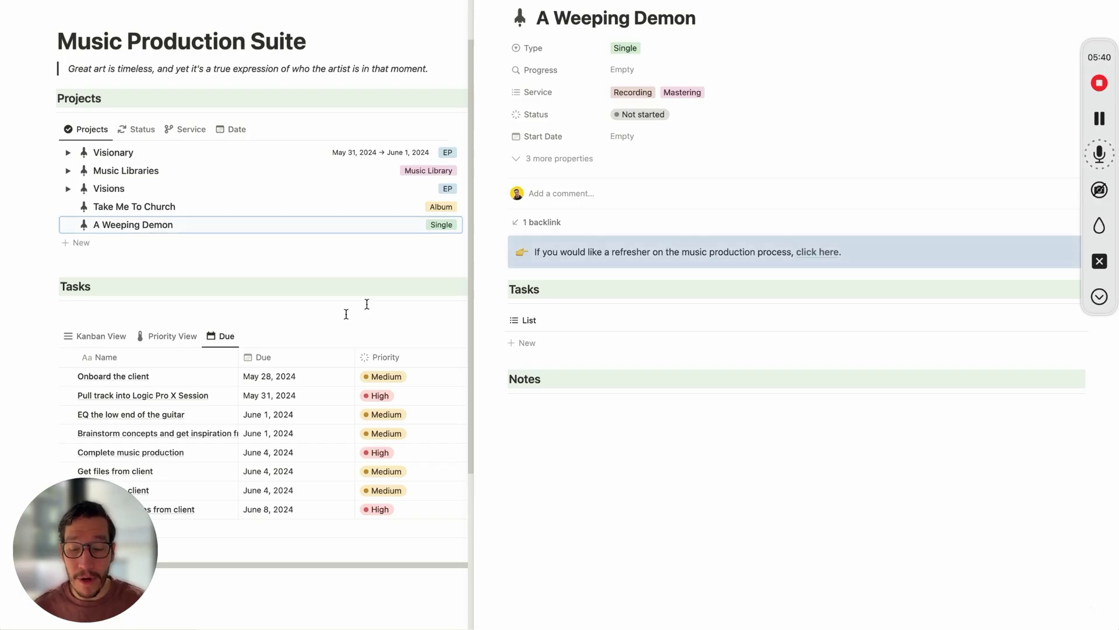
{"action": "key", "text": "Escape"}
- Open the Universal Music Group client page from the Clients gallery
{"action": "scroll", "coordinate": [622, 252], "scroll_direction": "down", "scroll_amount": 3}
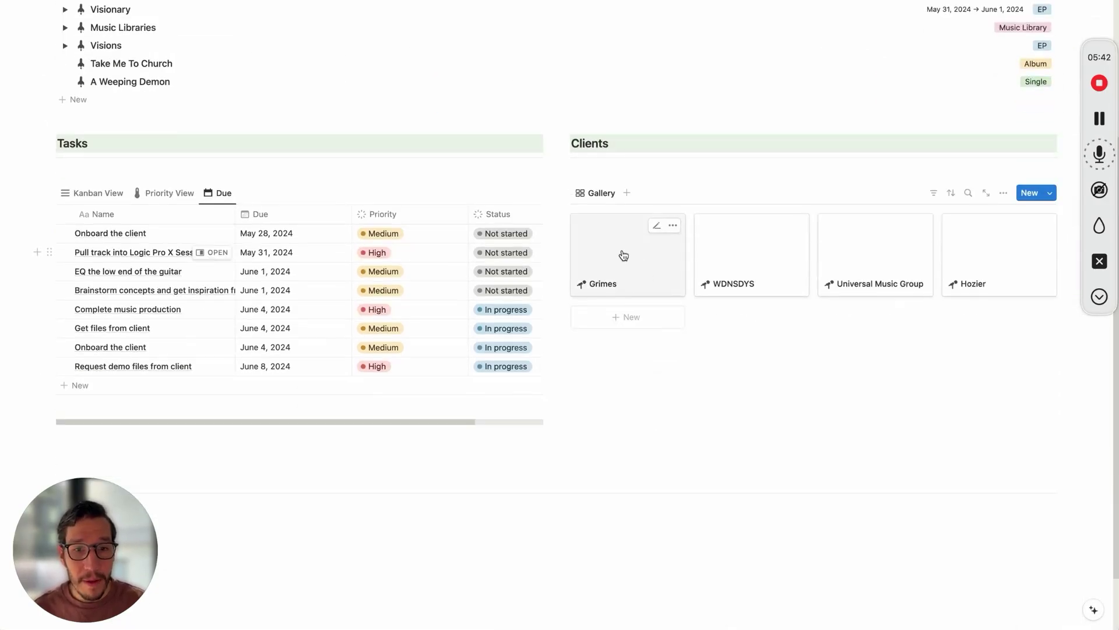
{"action": "left_click", "coordinate": [622, 254]}
{"action": "left_click", "coordinate": [905, 331]}
{"action": "left_click", "coordinate": [892, 280]}
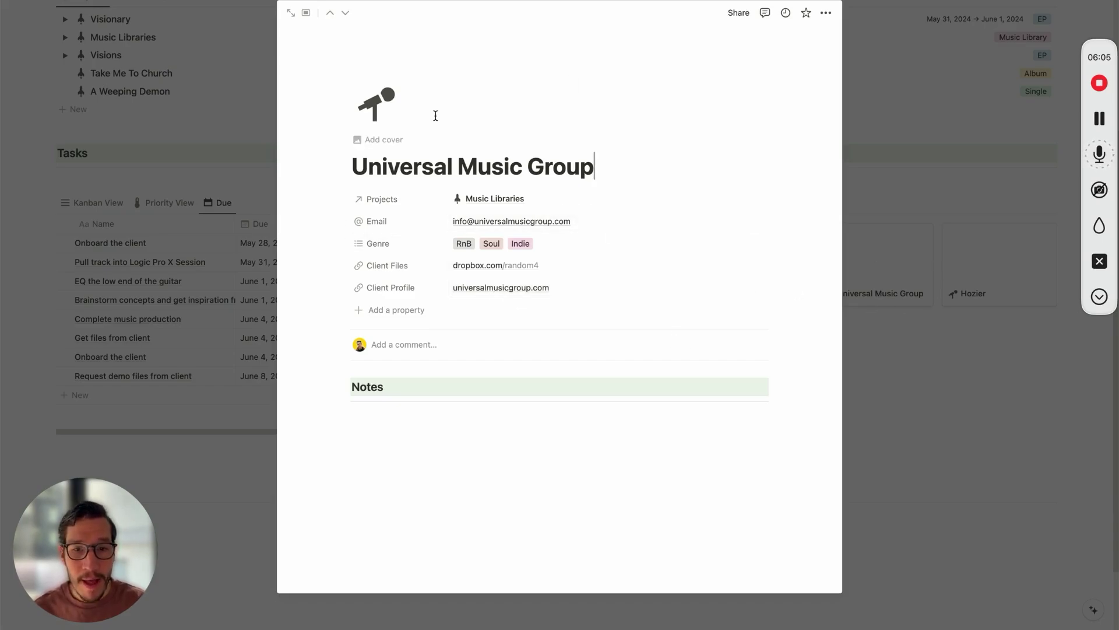
- Delete the blank line under Notes and type '-' to start a bulleted list
{"action": "left_click_drag", "start_coordinate": [519, 424], "coordinate": [552, 475]}
{"action": "left_click", "coordinate": [564, 476]}
{"action": "key", "text": "BackSpace"}
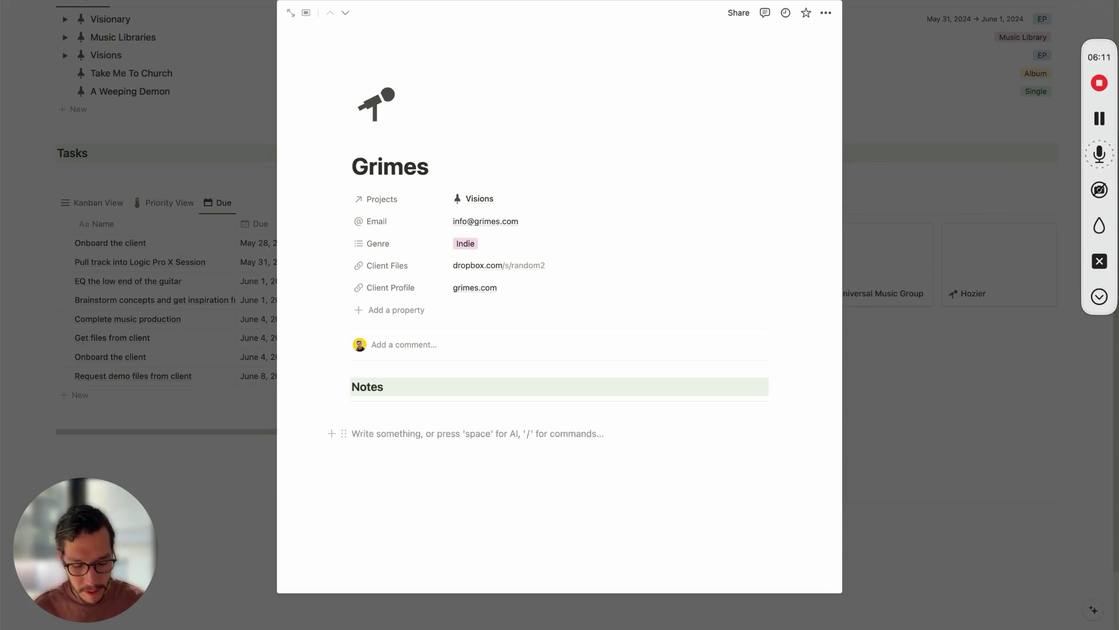
{"action": "type", "text": "-"}
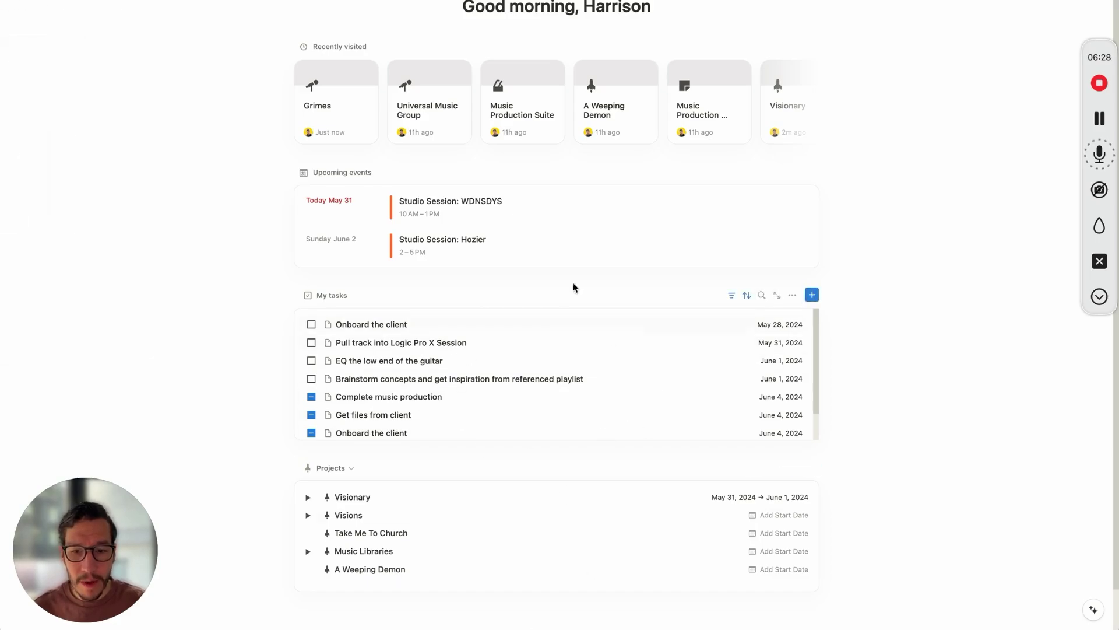
- Tick Onboard the client and Pull track into Logic Pro X Session as Done in My tasks
{"action": "scroll", "coordinate": [445, 485], "scroll_direction": "down", "scroll_amount": 2}
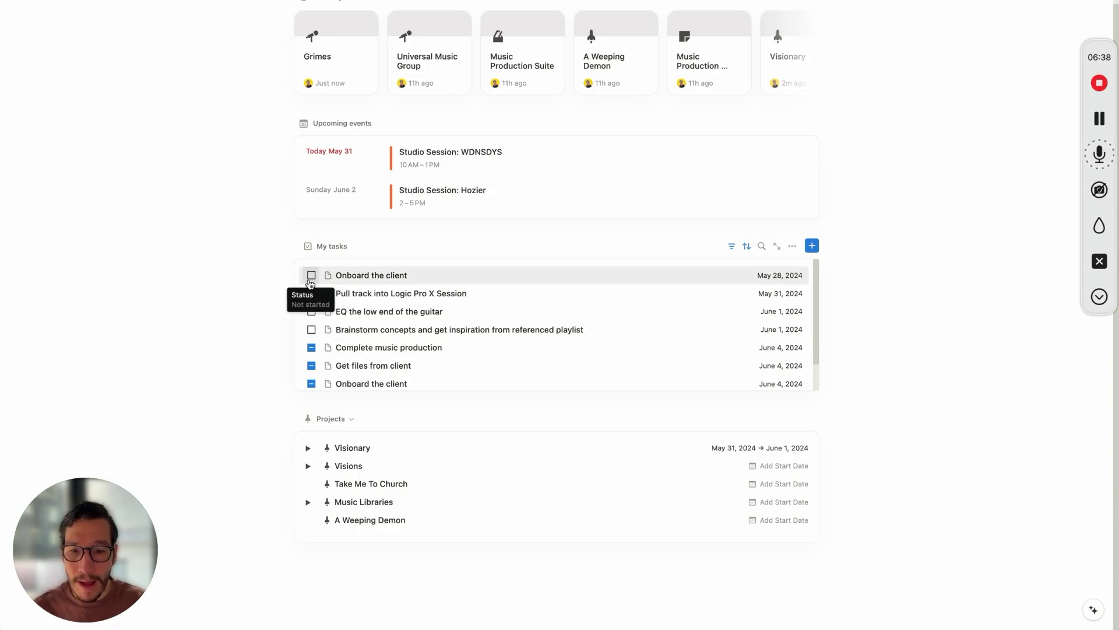
{"action": "left_click", "coordinate": [311, 276]}
{"action": "left_click", "coordinate": [311, 276]}
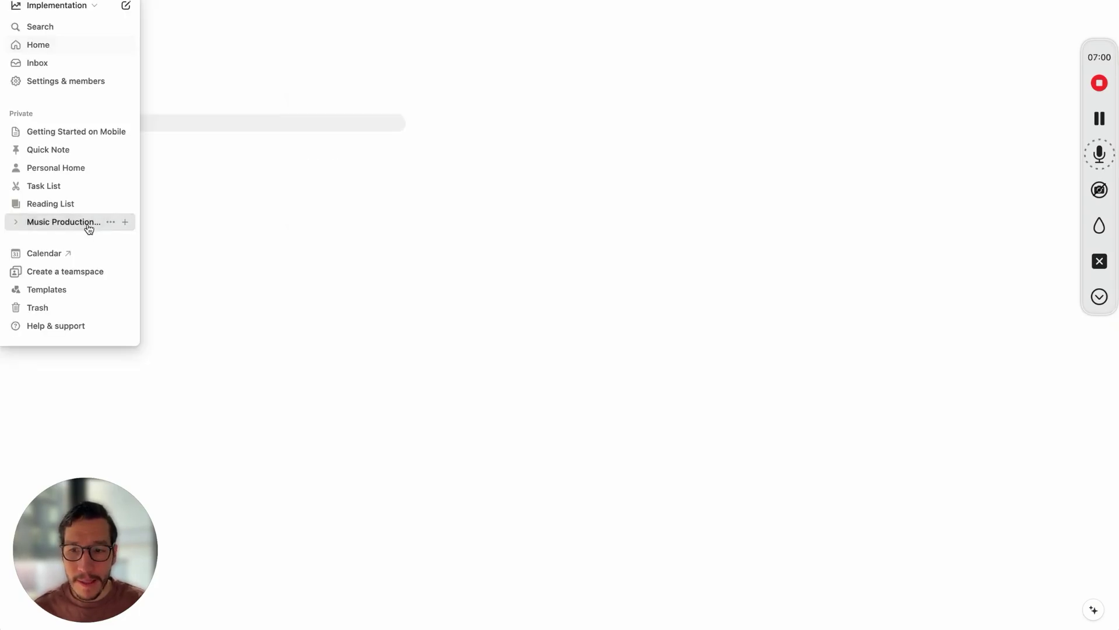
{"action": "left_click", "coordinate": [88, 224]}
- Expand the Databases toggle and open the Music Production Process page
{"action": "scroll", "coordinate": [333, 309], "scroll_direction": "down", "scroll_amount": 5}
{"action": "scroll", "coordinate": [332, 313], "scroll_direction": "down", "scroll_amount": 2}
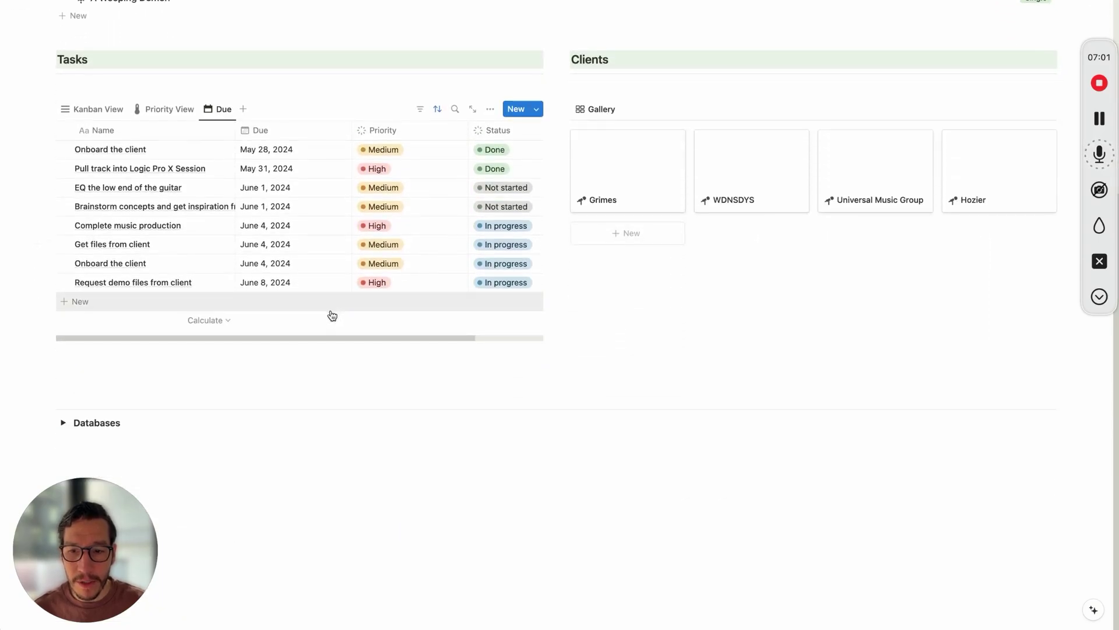
{"action": "left_click", "coordinate": [63, 424]}
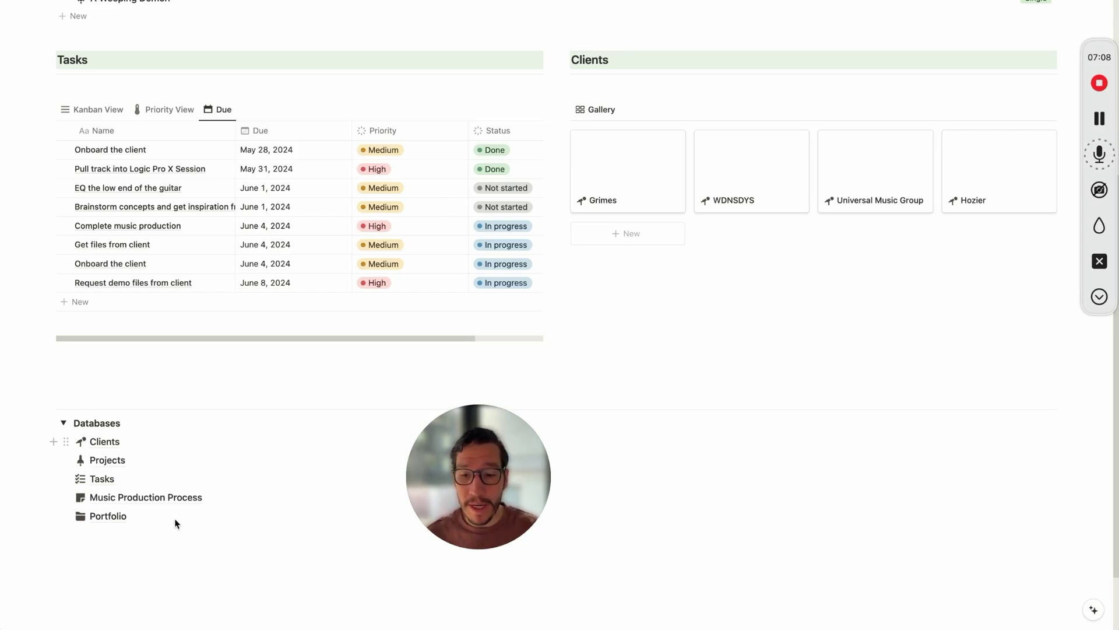
{"action": "left_click", "coordinate": [117, 500]}
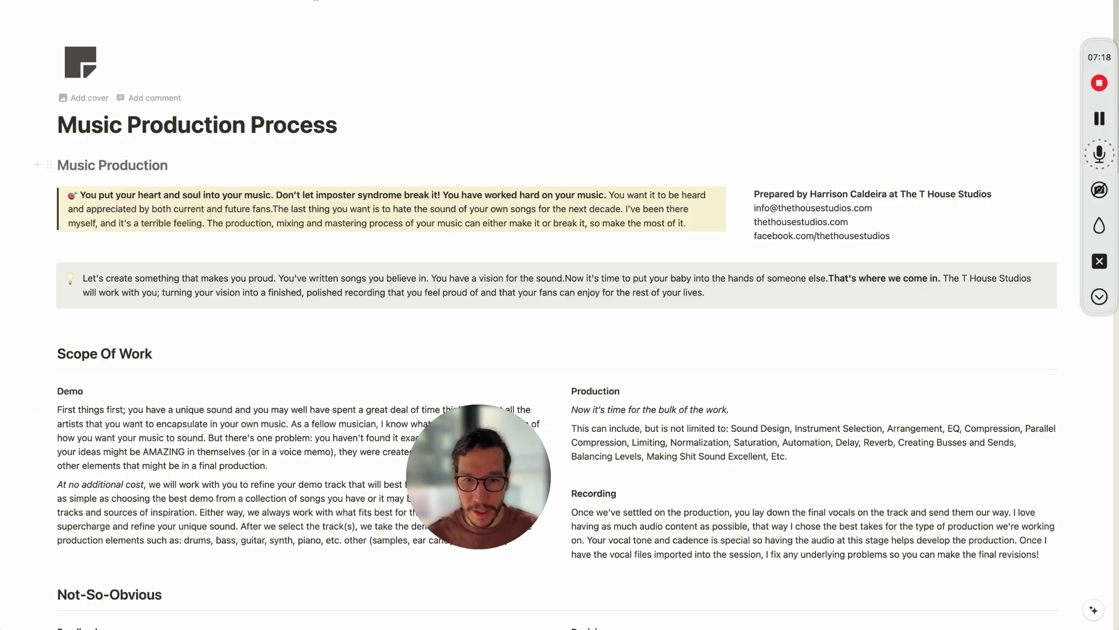
- Review Music Production Process, go back with Cmd+[, and open the Portfolio page
{"action": "scroll", "coordinate": [361, 343], "scroll_direction": "down", "scroll_amount": 15}
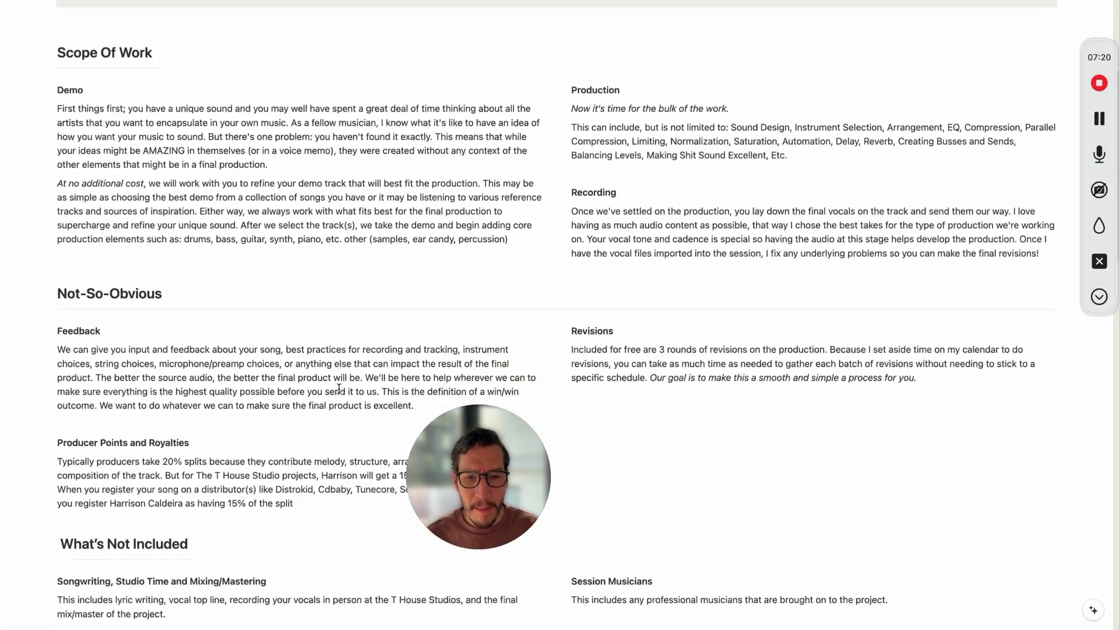
{"action": "scroll", "coordinate": [339, 396], "scroll_direction": "down", "scroll_amount": 15}
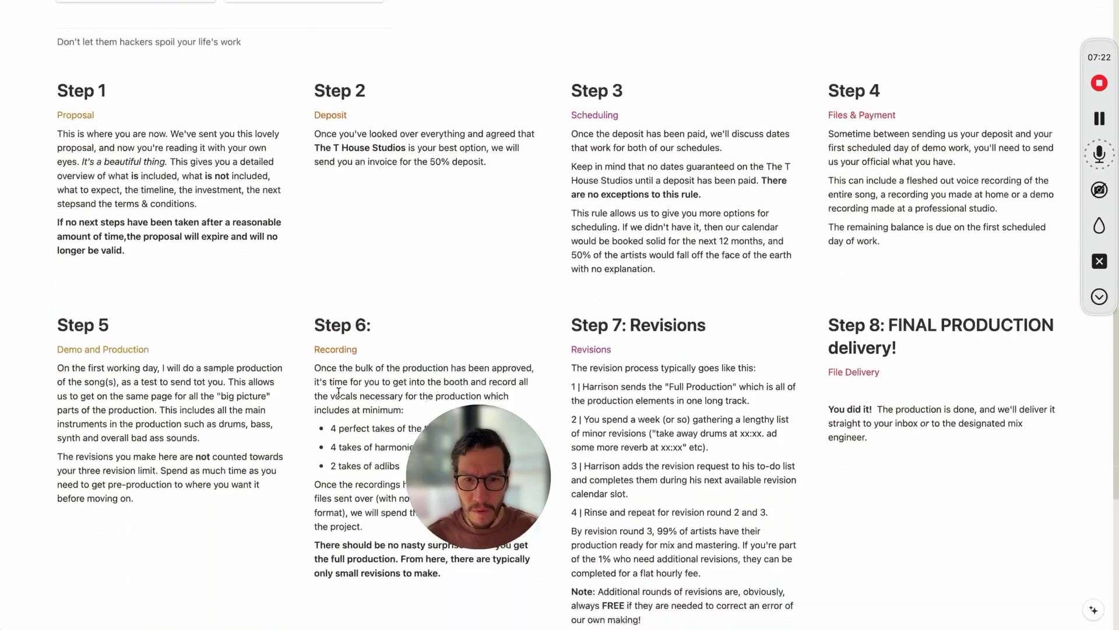
{"action": "scroll", "coordinate": [338, 394], "scroll_direction": "up", "scroll_amount": 20}
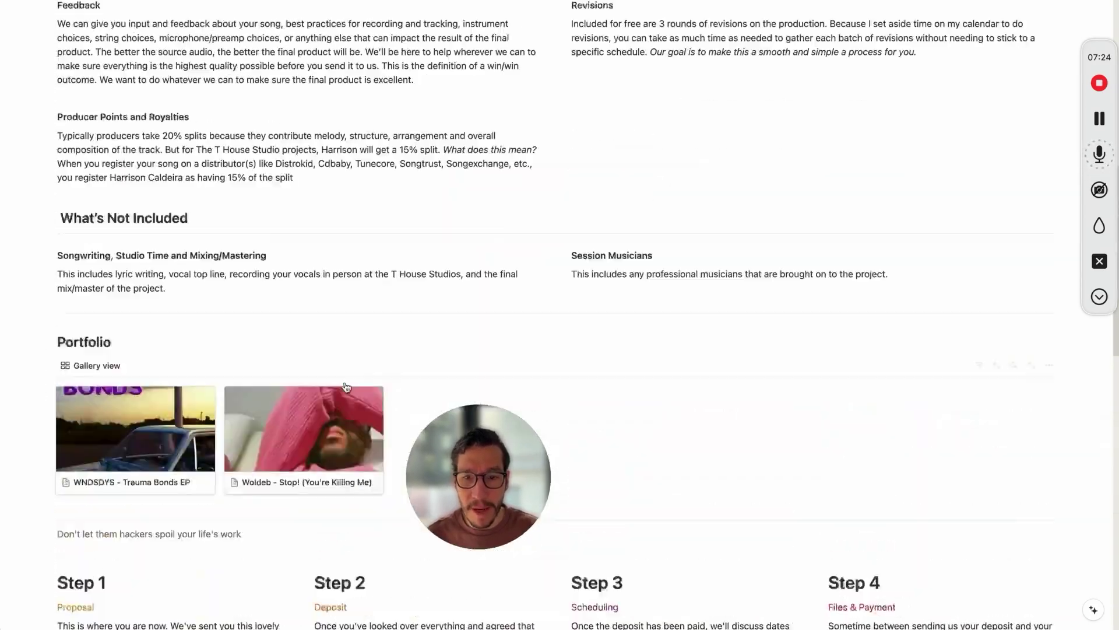
{"action": "key", "text": "super+bracketleft"}
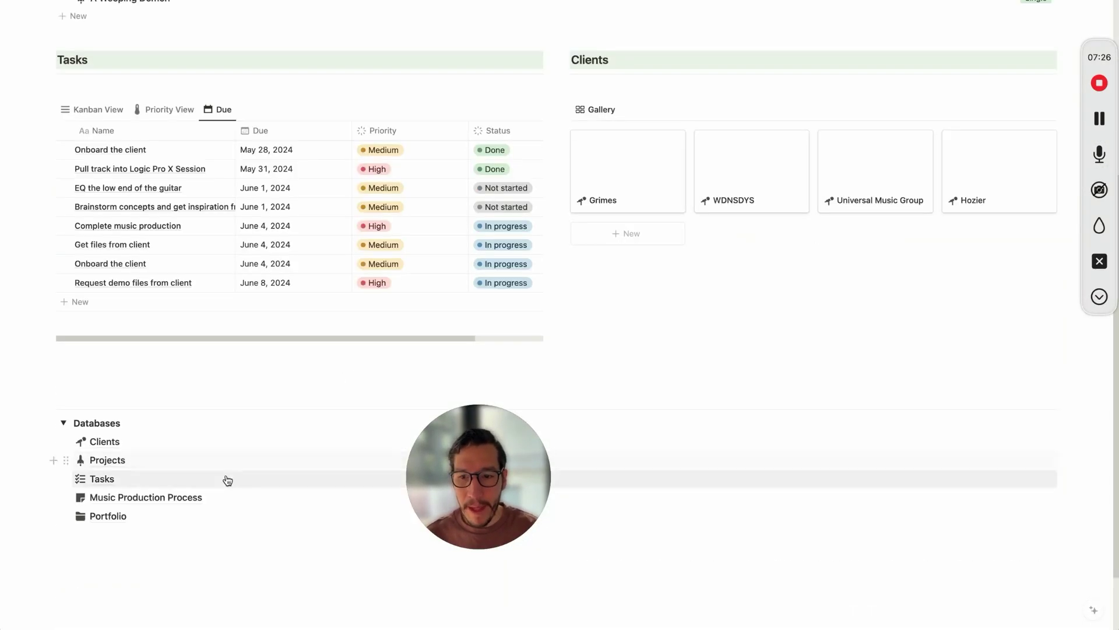
{"action": "left_click", "coordinate": [120, 484]}
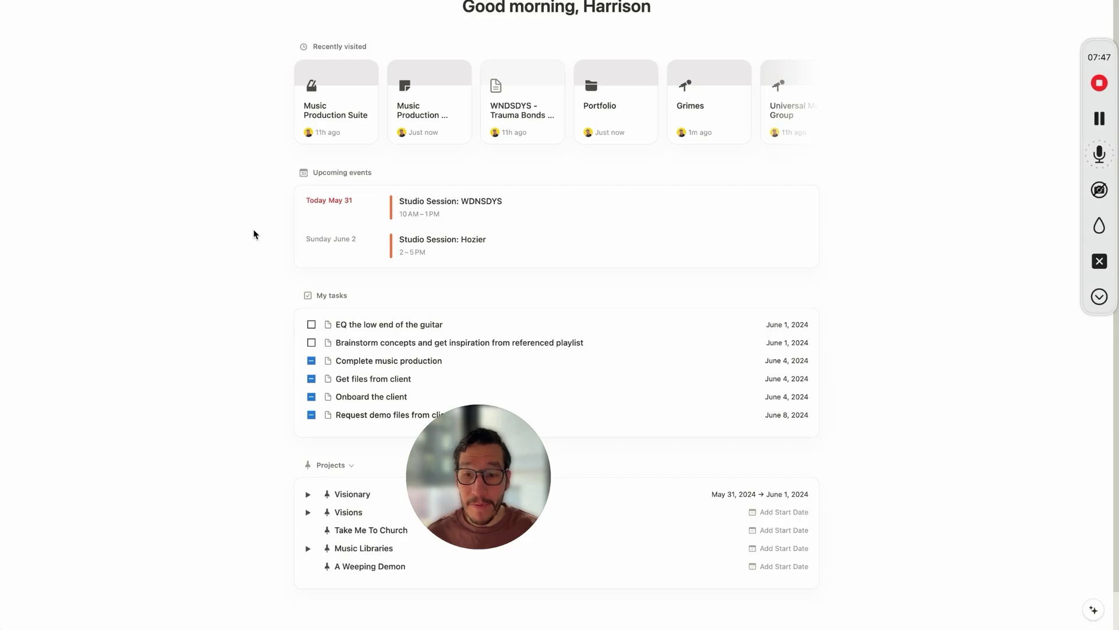
{"action": "mouse_move", "coordinate": [2, 386]}
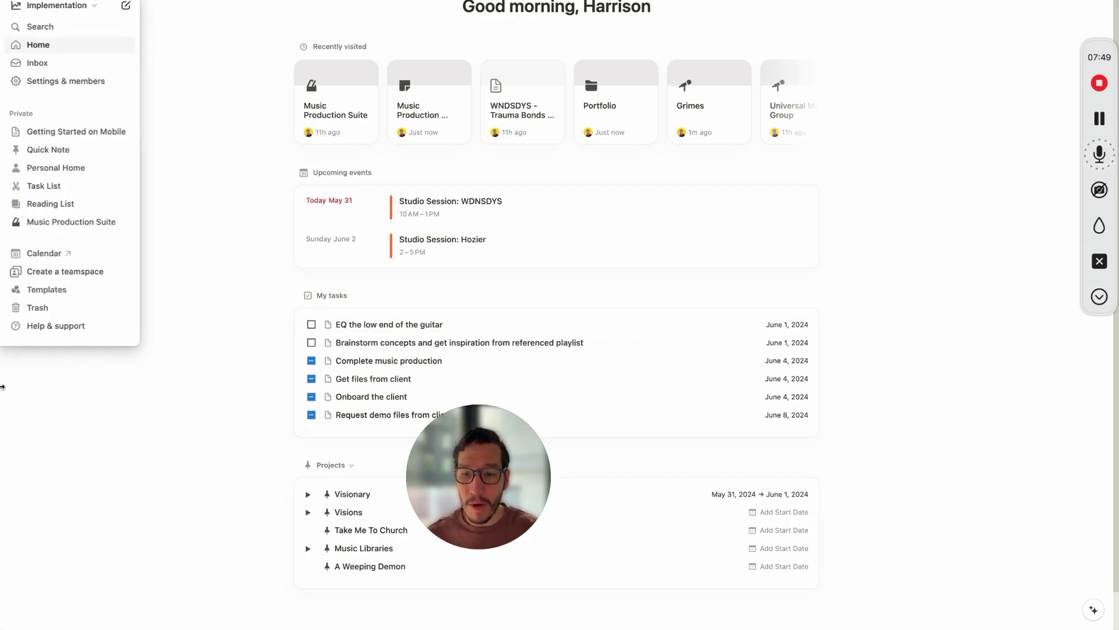